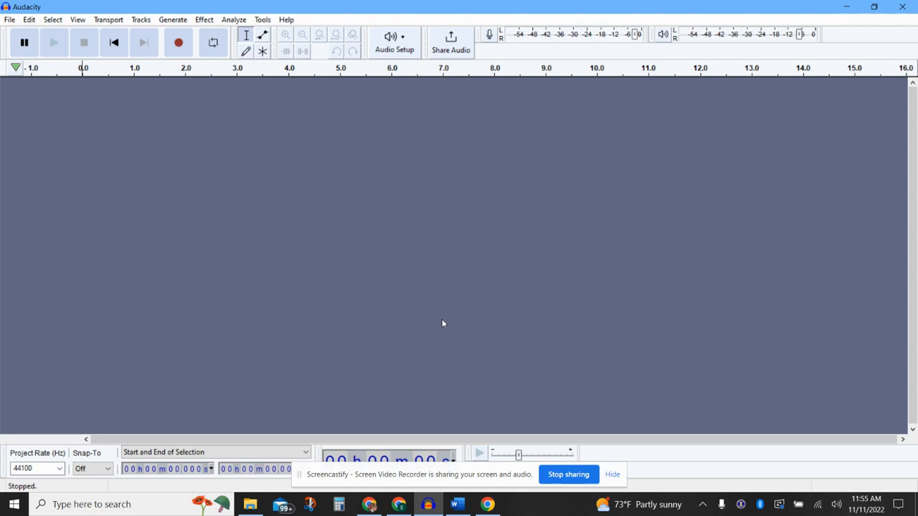
Step: Record about 13 seconds of voice audio on a new track
{"action": "left_click", "coordinate": [179, 44]}
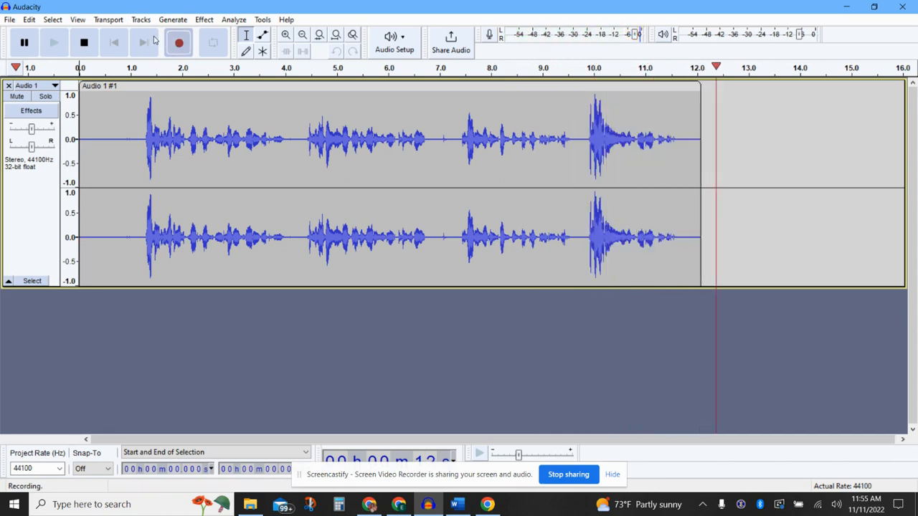
{"action": "left_click", "coordinate": [85, 44]}
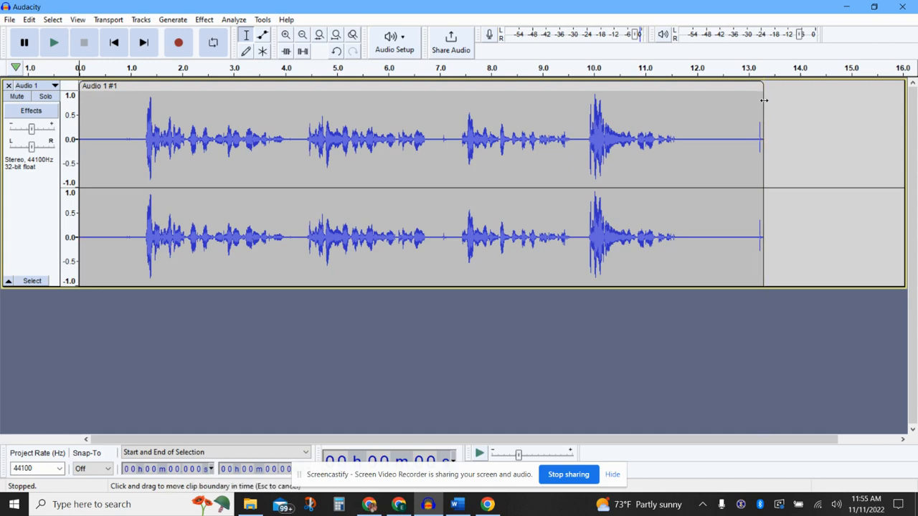
Step: Trim the excess silence from both ends of the voice clip and move it back to the start of the timeline
{"action": "mouse_move", "coordinate": [764, 100]}
{"action": "left_mouse_down"}
{"action": "mouse_move", "coordinate": [750, 96]}
{"action": "mouse_move", "coordinate": [775, 97]}
{"action": "mouse_move", "coordinate": [764, 100]}
{"action": "left_mouse_up"}
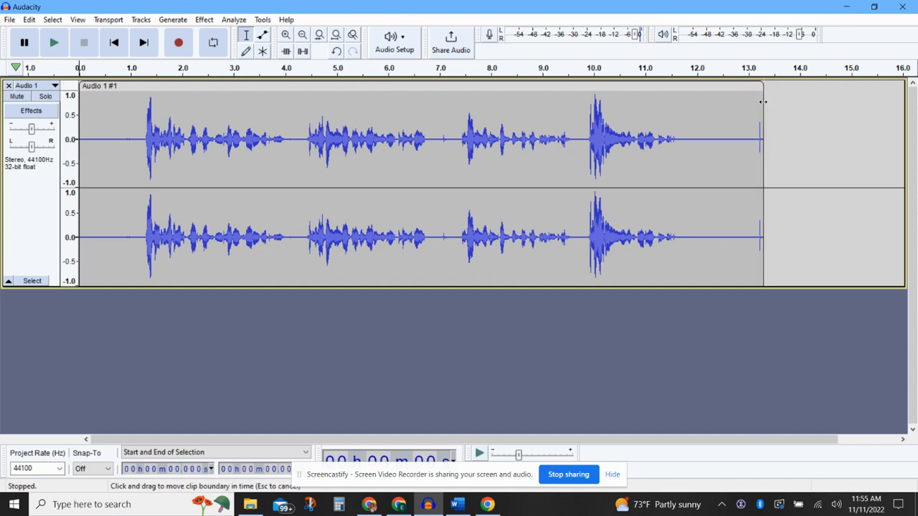
{"action": "left_click_drag", "start_coordinate": [761, 102], "coordinate": [706, 103]}
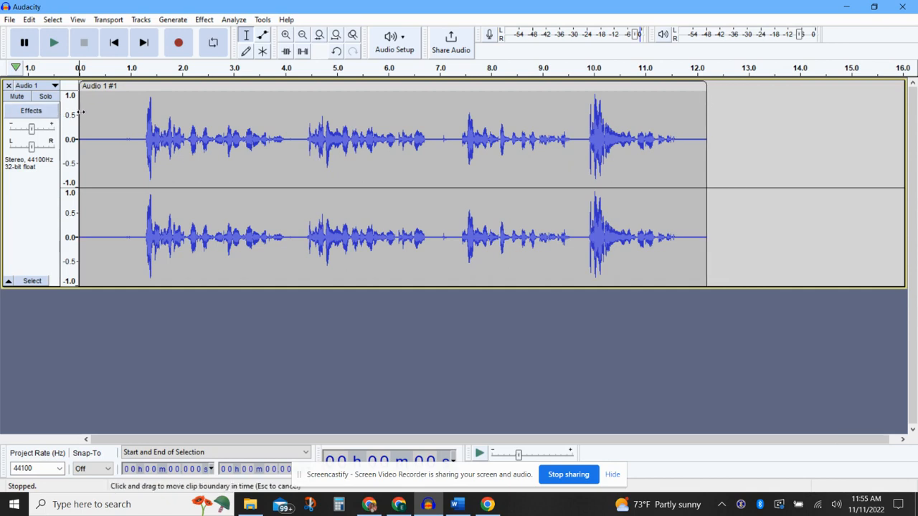
{"action": "left_click_drag", "start_coordinate": [81, 113], "coordinate": [108, 112]}
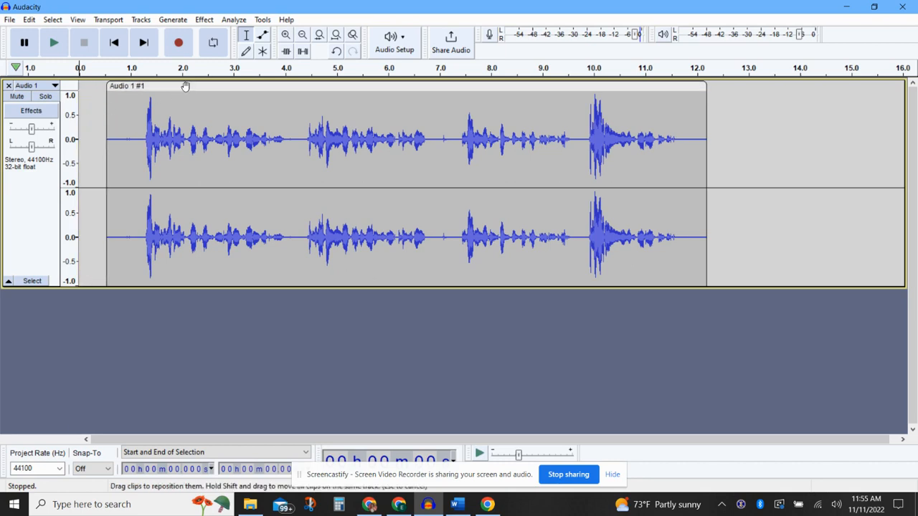
{"action": "left_click_drag", "start_coordinate": [187, 86], "coordinate": [160, 84]}
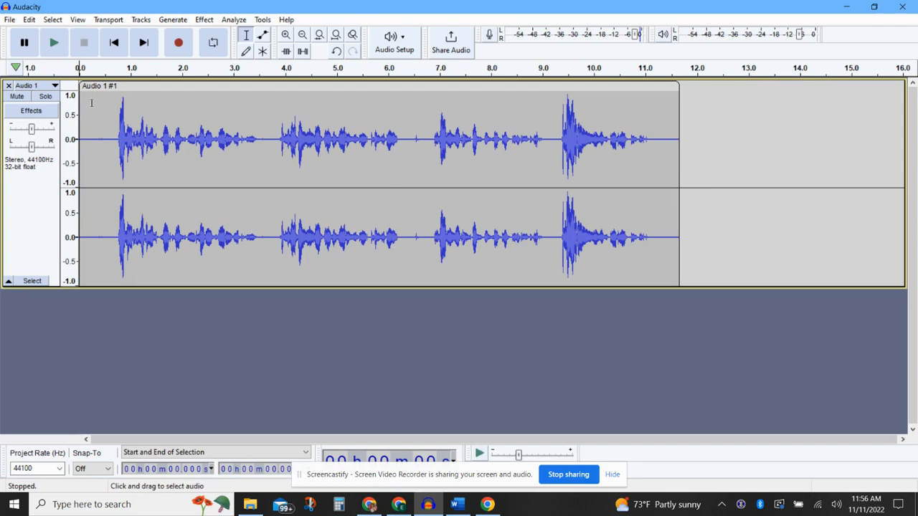
Step: Import the water-game-theme-loop music file from the Audacity folder as a second track
{"action": "left_click", "coordinate": [11, 20]}
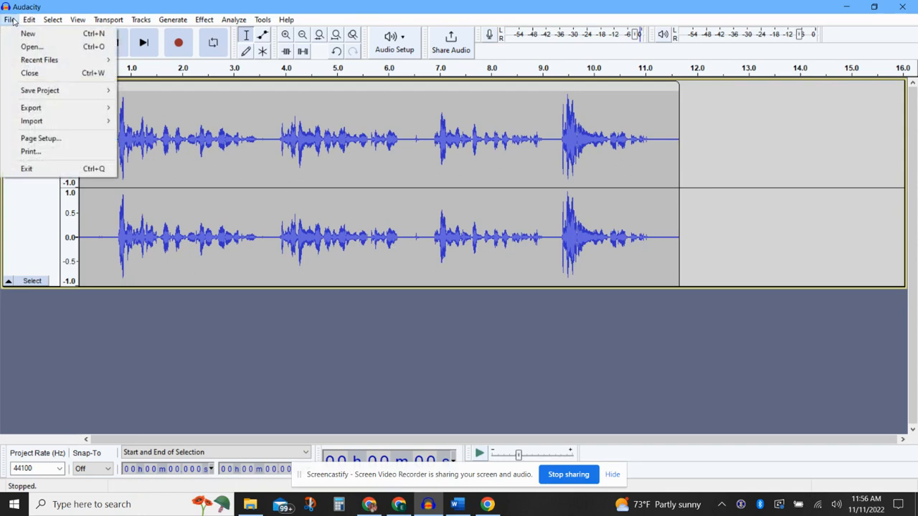
{"action": "mouse_move", "coordinate": [40, 121]}
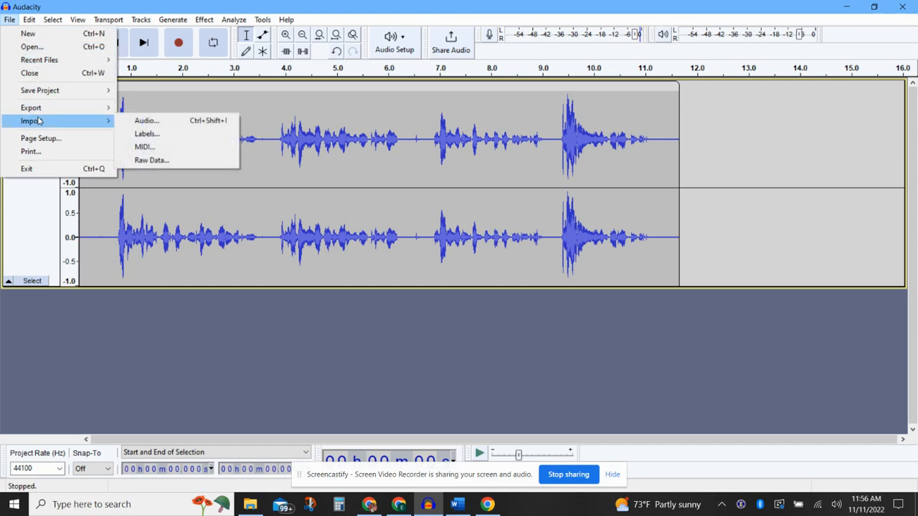
{"action": "left_click", "coordinate": [144, 120]}
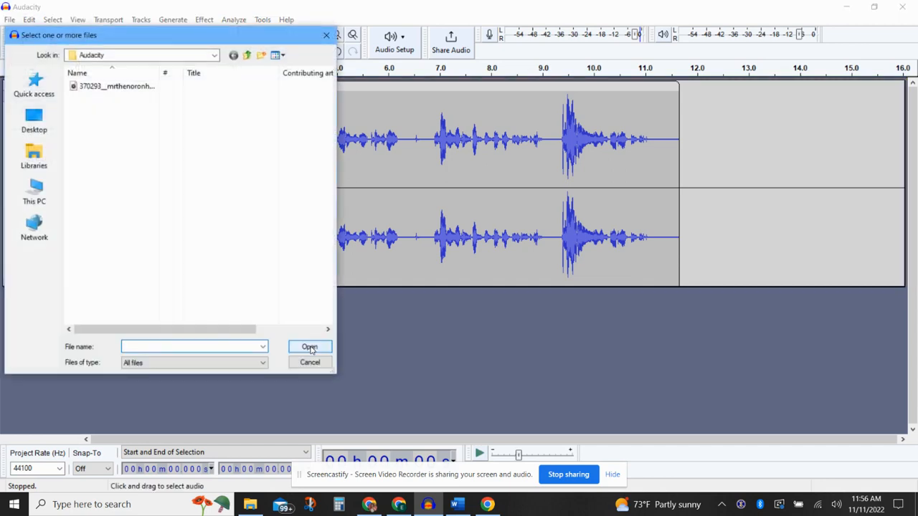
{"action": "left_click", "coordinate": [212, 58]}
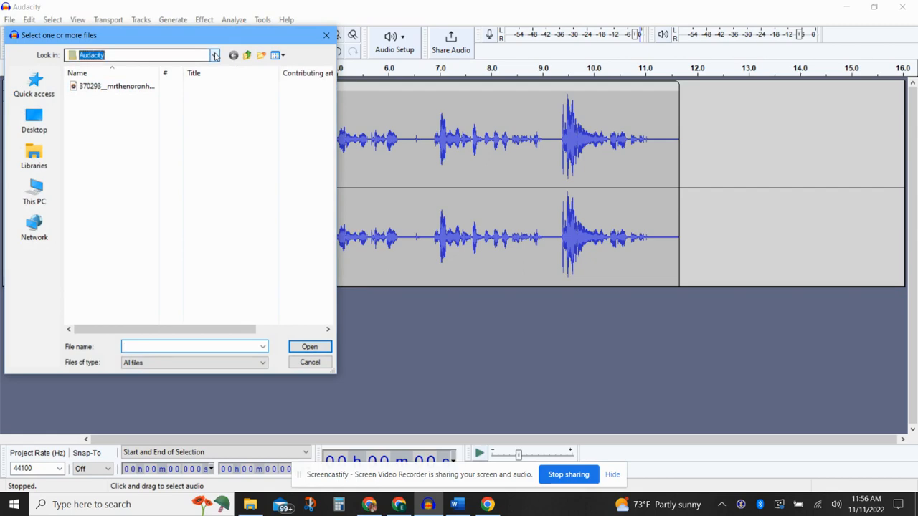
{"action": "left_click", "coordinate": [119, 174]}
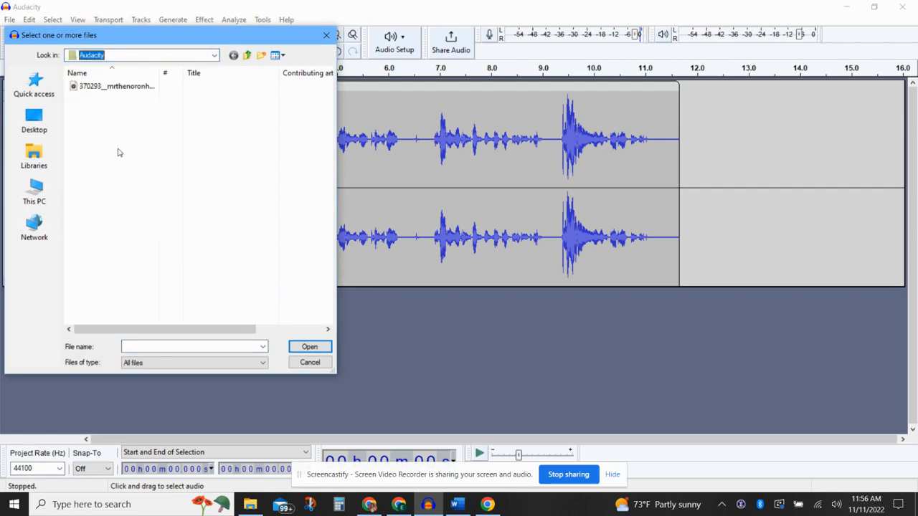
{"action": "double_click", "coordinate": [115, 86]}
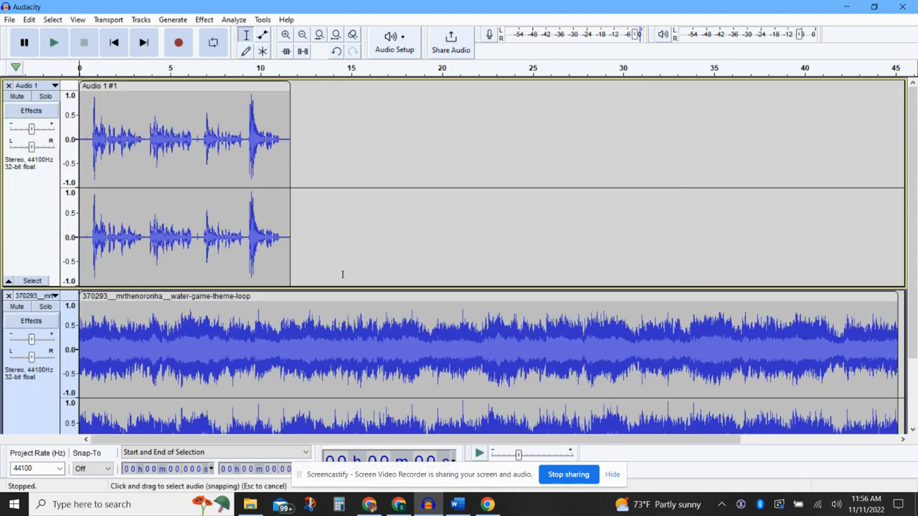
Step: Trim the end of the music clip to line up with the end of the voice clip
{"action": "scroll", "coordinate": [424, 312], "scroll_direction": "down", "scroll_amount": 2}
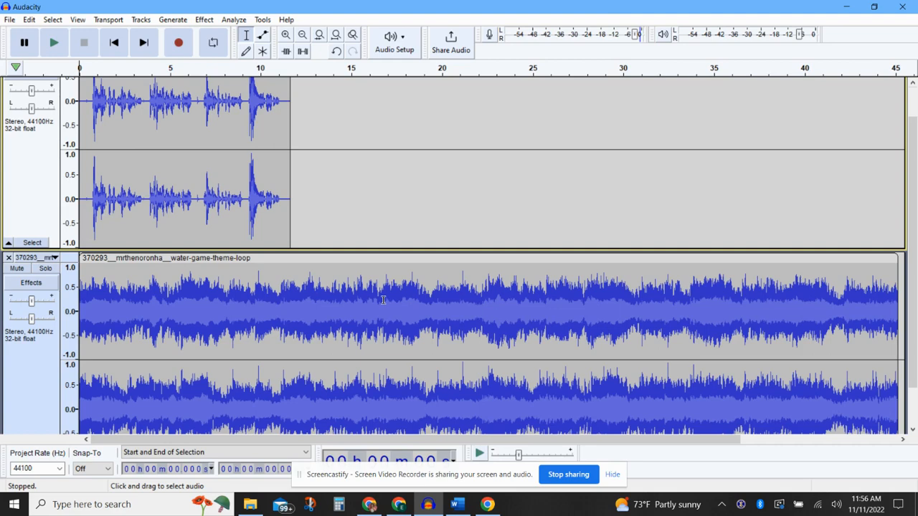
{"action": "scroll", "coordinate": [383, 299], "scroll_direction": "right", "scroll_amount": 3}
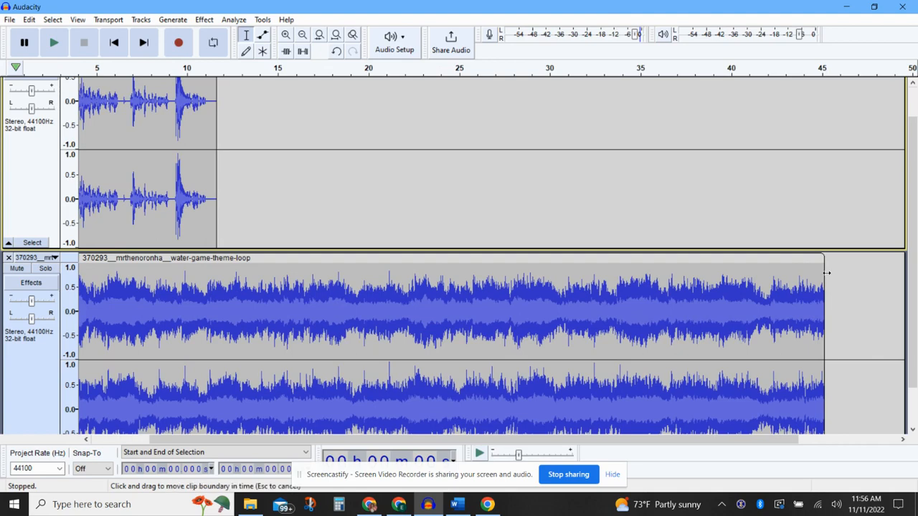
{"action": "left_click_drag", "start_coordinate": [824, 273], "coordinate": [215, 273]}
{"action": "scroll", "coordinate": [374, 285], "scroll_direction": "left", "scroll_amount": 3}
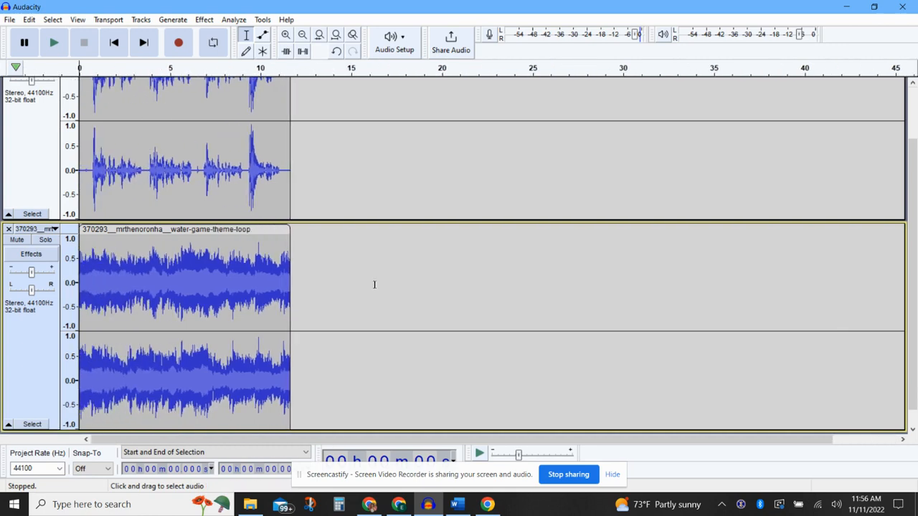
Step: Preview and apply Loudness Normalization to the whole music clip, with perceived loudness at -30.0 LUFS
{"action": "left_click", "coordinate": [219, 229]}
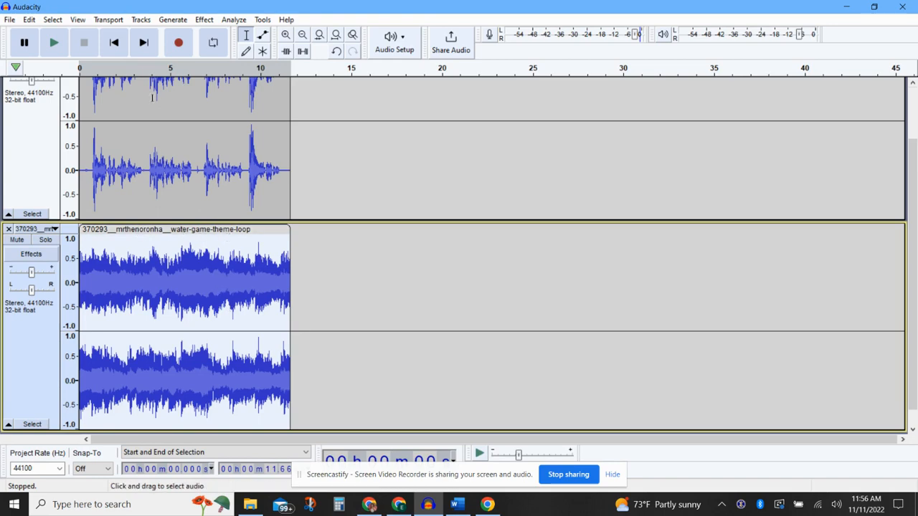
{"action": "left_click", "coordinate": [204, 20]}
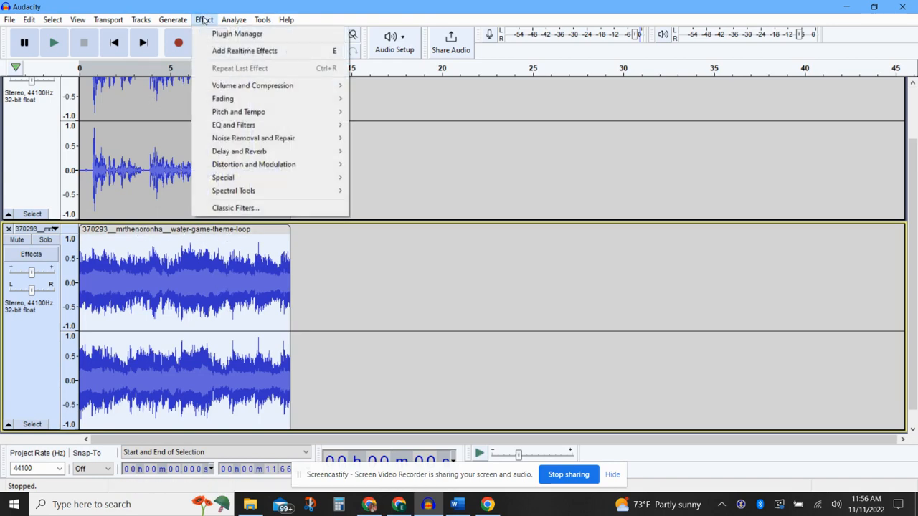
{"action": "mouse_move", "coordinate": [243, 90]}
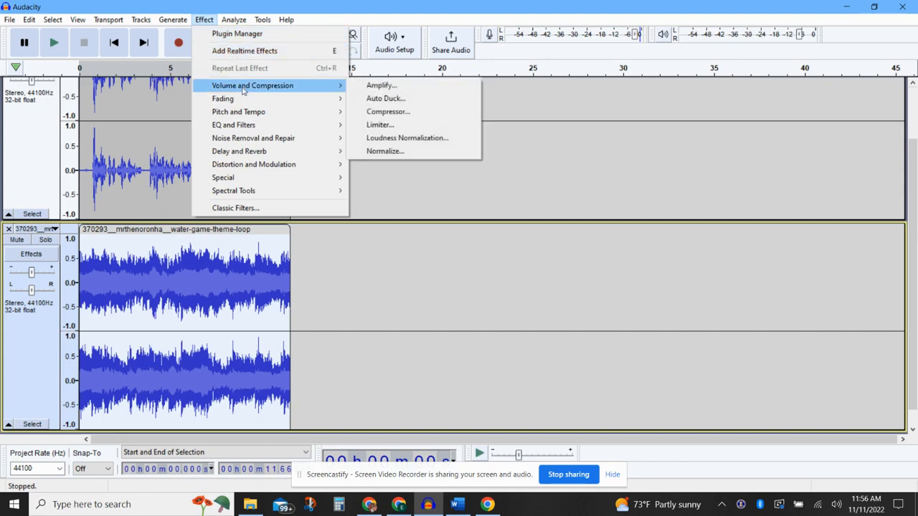
{"action": "left_click", "coordinate": [421, 138]}
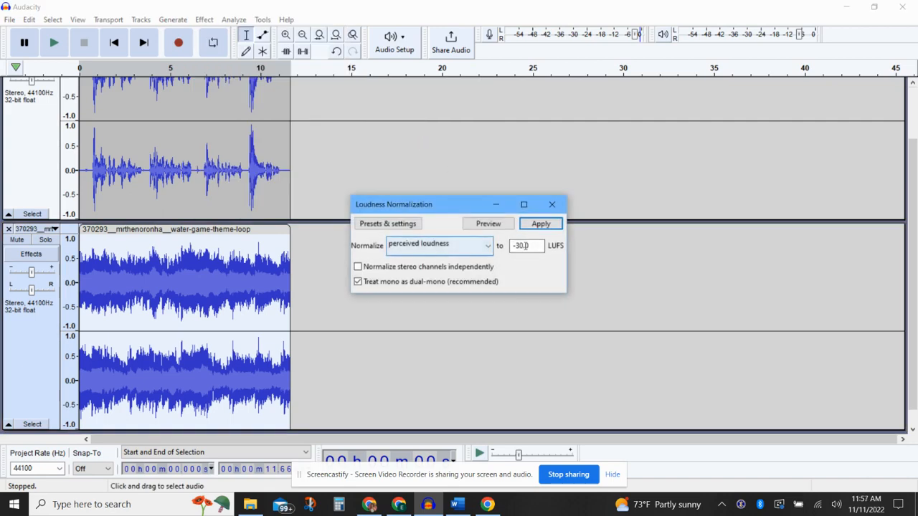
{"action": "left_click", "coordinate": [520, 246]}
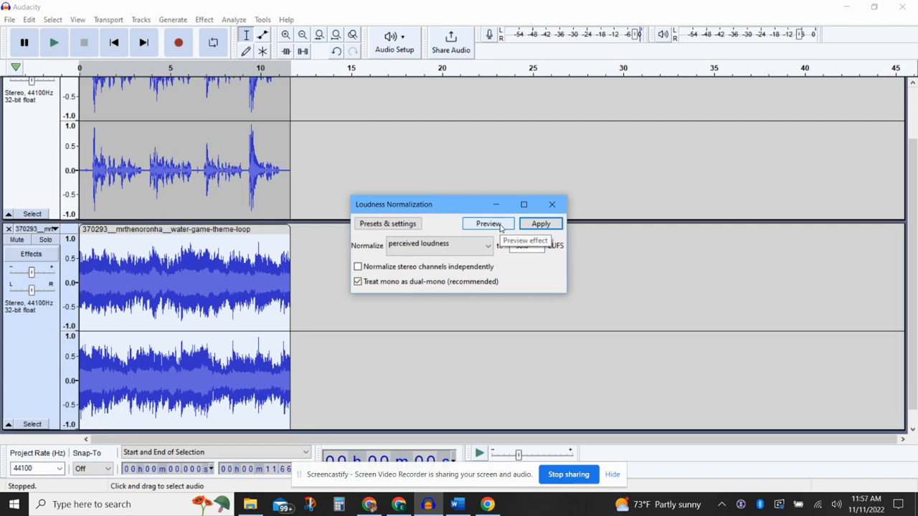
{"action": "left_click", "coordinate": [501, 225]}
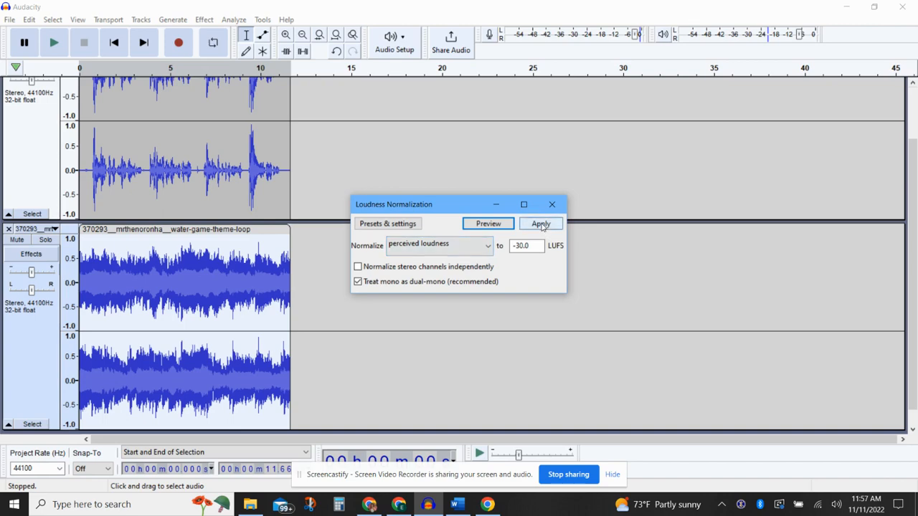
{"action": "left_click", "coordinate": [540, 224]}
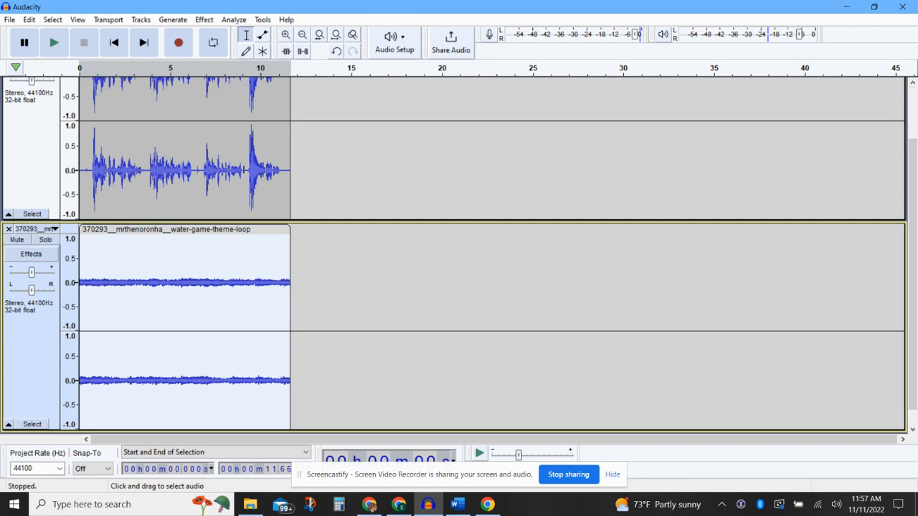
Step: Select a short section around 9 seconds in the voice track, and a matching section in the music track
{"action": "left_click_drag", "start_coordinate": [244, 170], "coordinate": [235, 170]}
{"action": "scroll", "coordinate": [237, 172], "scroll_direction": "up", "scroll_amount": 2}
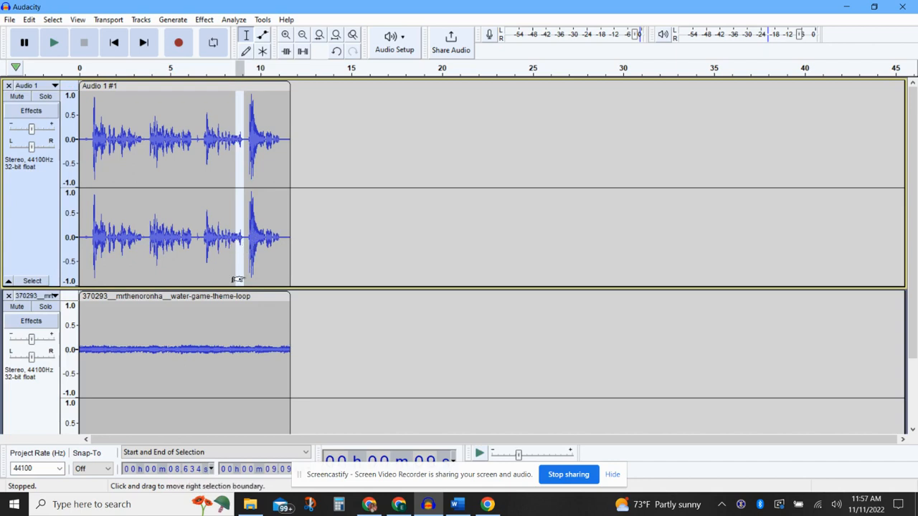
{"action": "left_click_drag", "start_coordinate": [244, 345], "coordinate": [234, 348]}
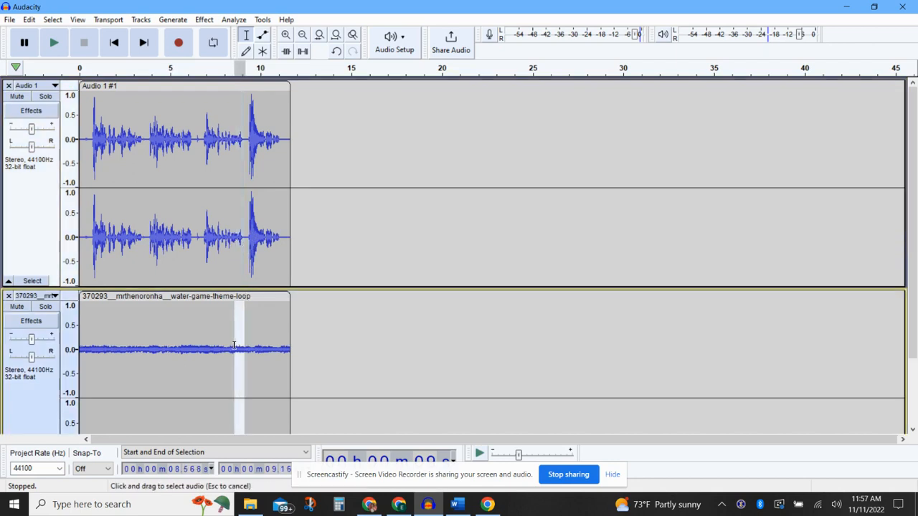
{"action": "scroll", "coordinate": [236, 348], "scroll_direction": "down", "scroll_amount": 2}
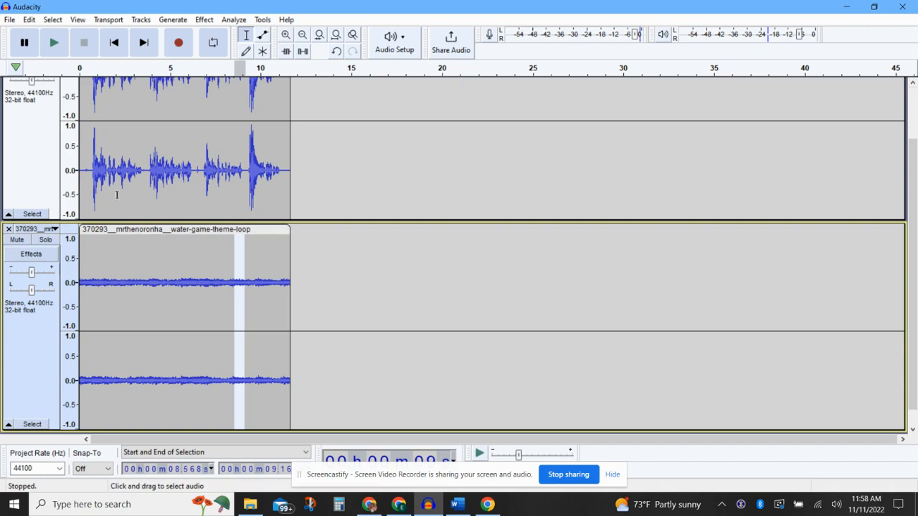
Step: Play both tracks together from about 0.3 seconds and pause at about 10 seconds
{"action": "left_click", "coordinate": [80, 120]}
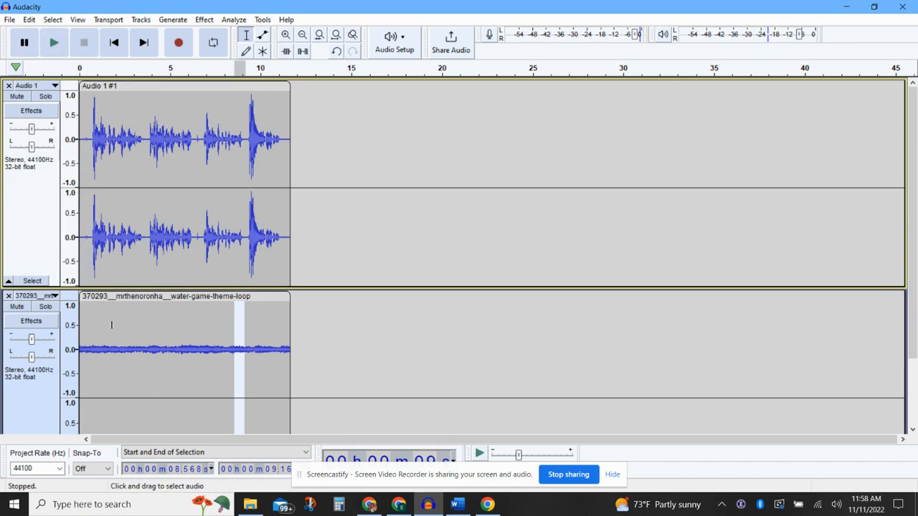
{"action": "left_click", "coordinate": [84, 310]}
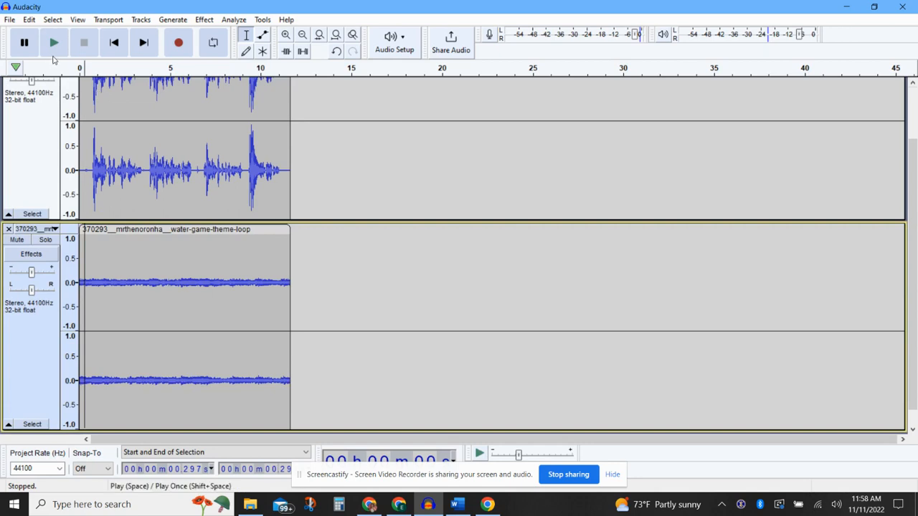
{"action": "left_click", "coordinate": [53, 56]}
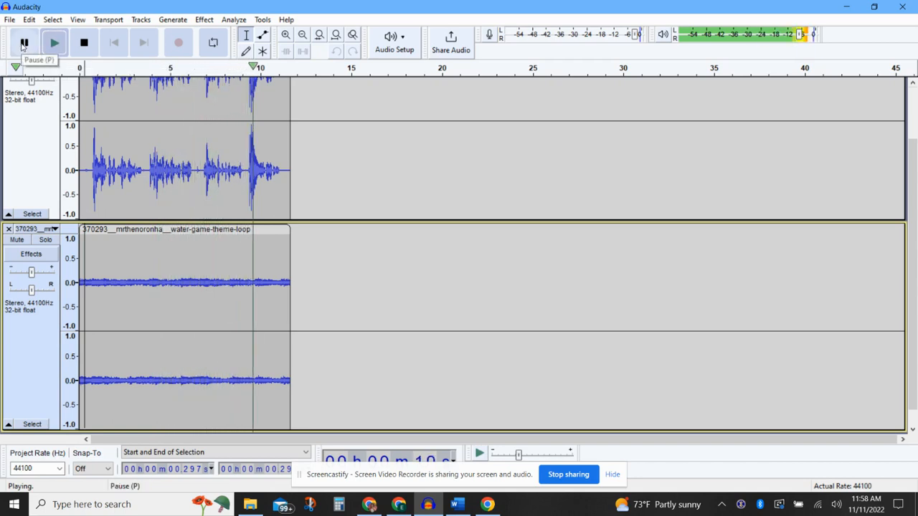
{"action": "left_click", "coordinate": [23, 44]}
Step: Apply a Fade In to about the first 1.2 seconds of the music clip
{"action": "scroll", "coordinate": [216, 317], "scroll_direction": "up", "scroll_amount": 2}
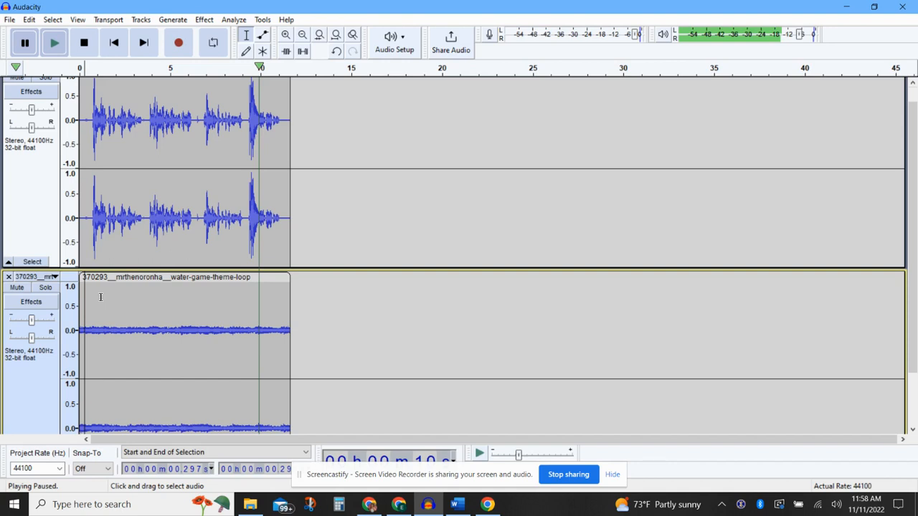
{"action": "left_click_drag", "start_coordinate": [100, 297], "coordinate": [80, 300]}
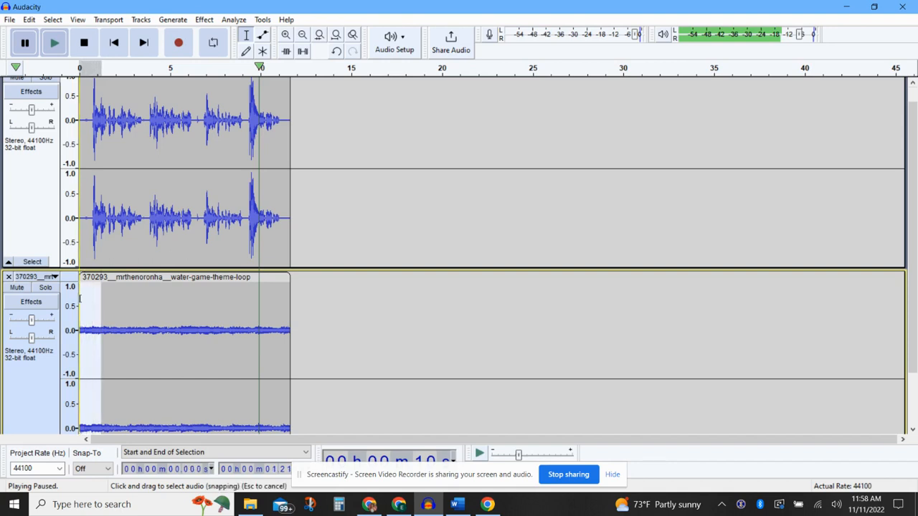
{"action": "scroll", "coordinate": [79, 299], "scroll_direction": "down", "scroll_amount": 1}
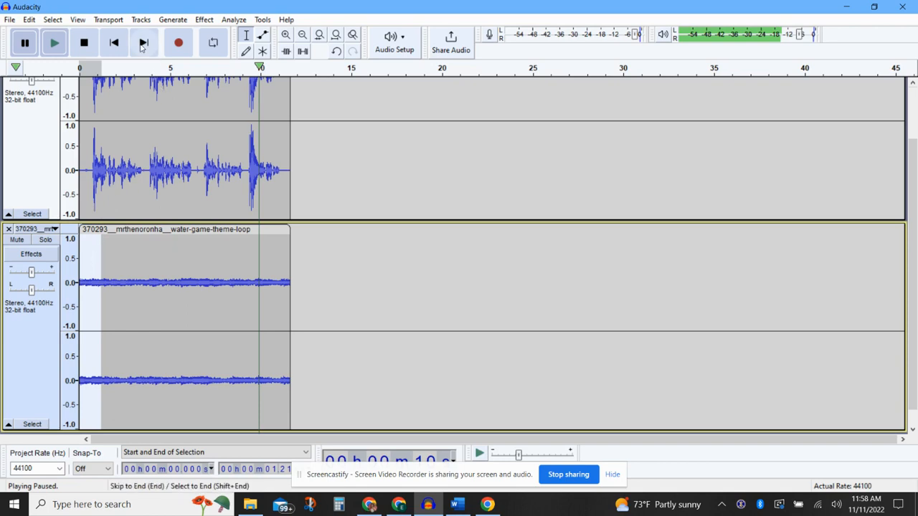
{"action": "left_click", "coordinate": [206, 20]}
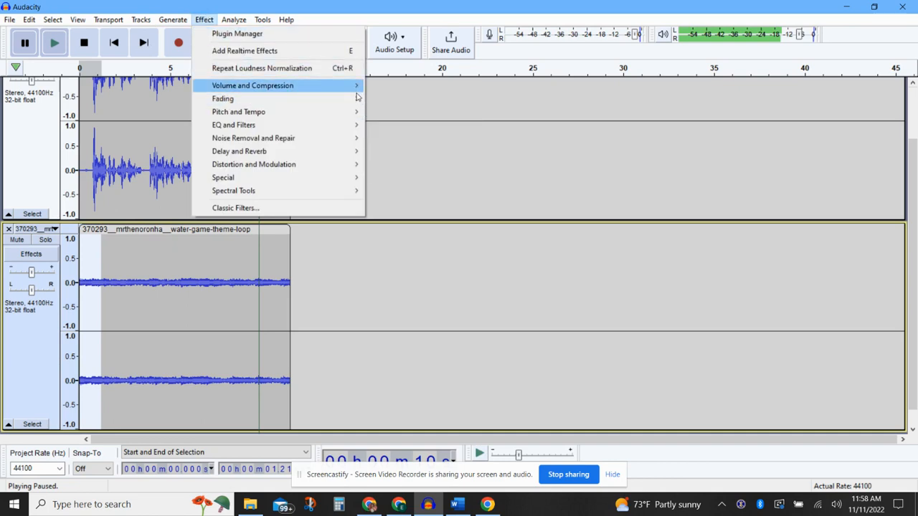
{"action": "mouse_move", "coordinate": [337, 99]}
{"action": "left_click", "coordinate": [399, 138]}
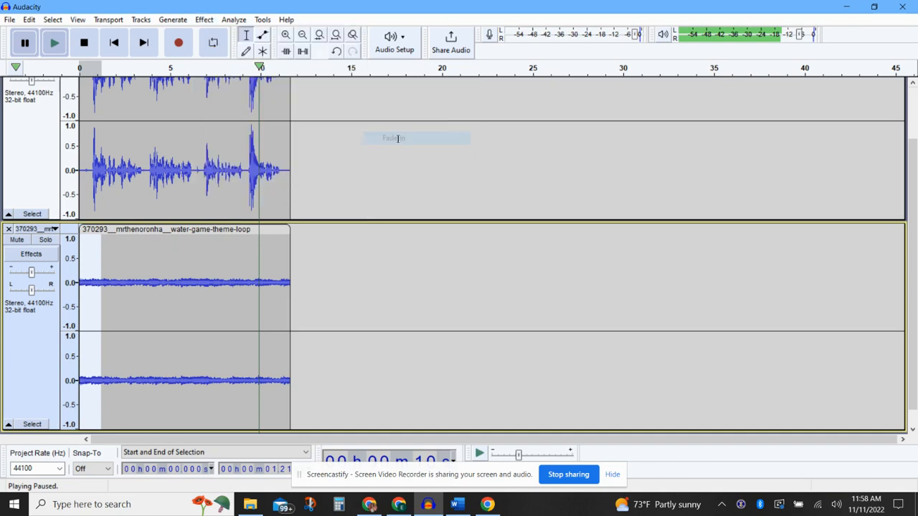
Step: Play the mix from the start of the timeline to hear the music's fade-in
{"action": "scroll", "coordinate": [79, 166], "scroll_direction": "up", "scroll_amount": 2}
{"action": "left_click", "coordinate": [80, 167]}
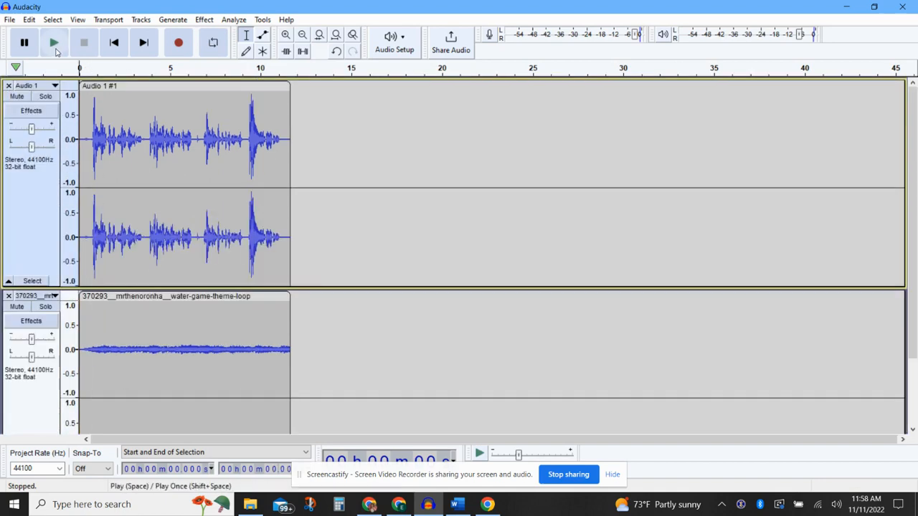
{"action": "left_click", "coordinate": [55, 43]}
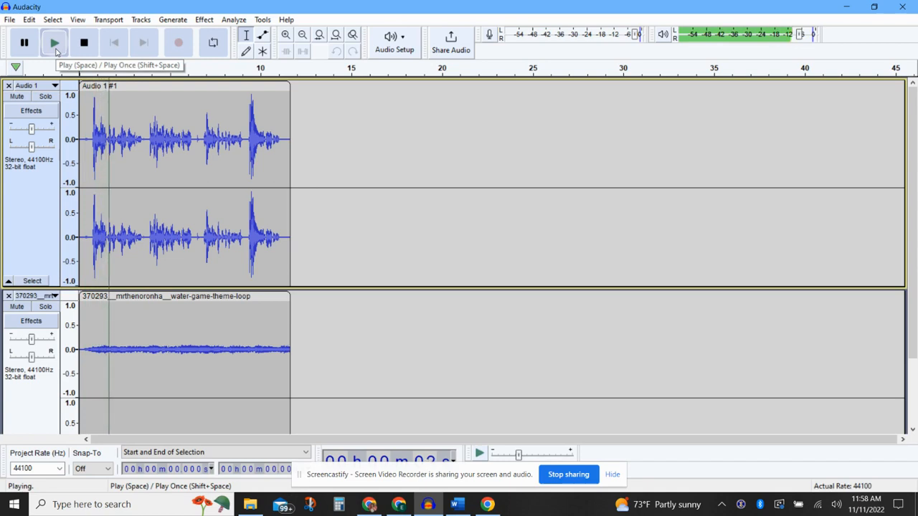
Step: Apply a Fade Out to about the last 1.6 seconds of the music clip and play the mix from the start
{"action": "key", "text": "p"}
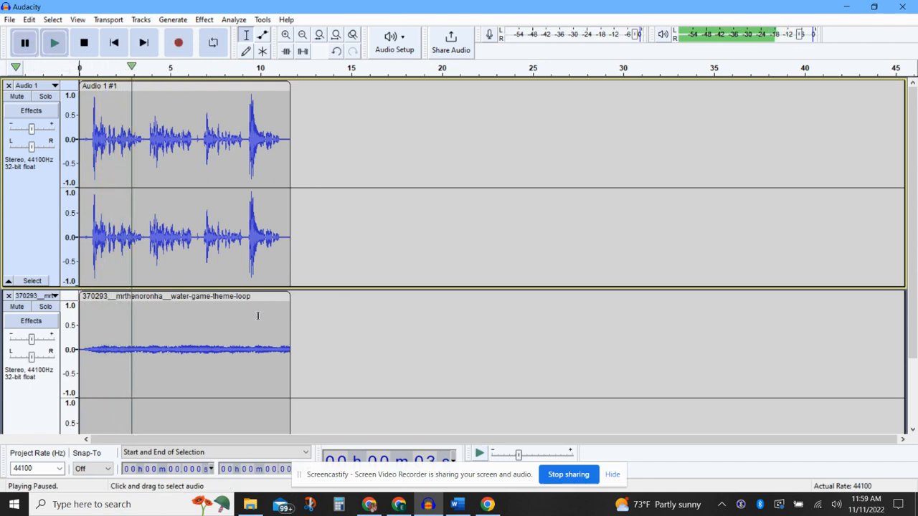
{"action": "left_click_drag", "start_coordinate": [262, 316], "coordinate": [289, 319]}
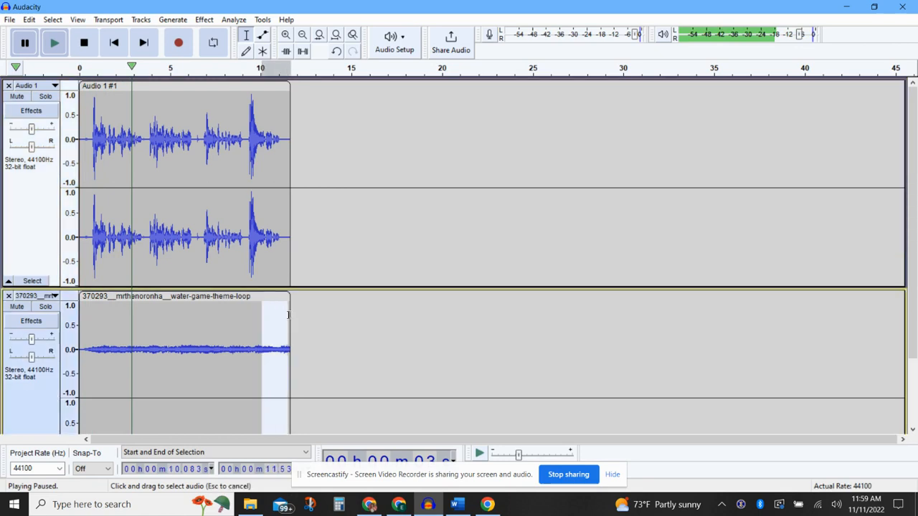
{"action": "scroll", "coordinate": [281, 318], "scroll_direction": "down", "scroll_amount": 1}
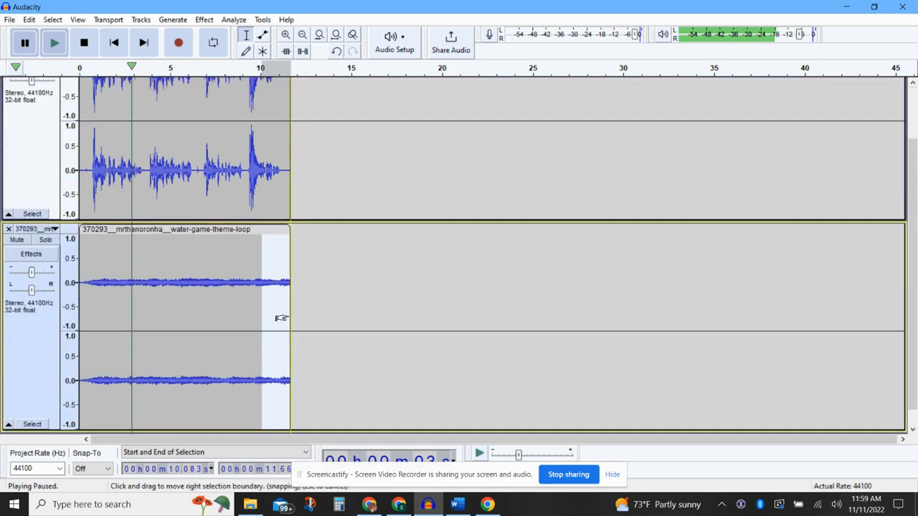
{"action": "left_click", "coordinate": [200, 22]}
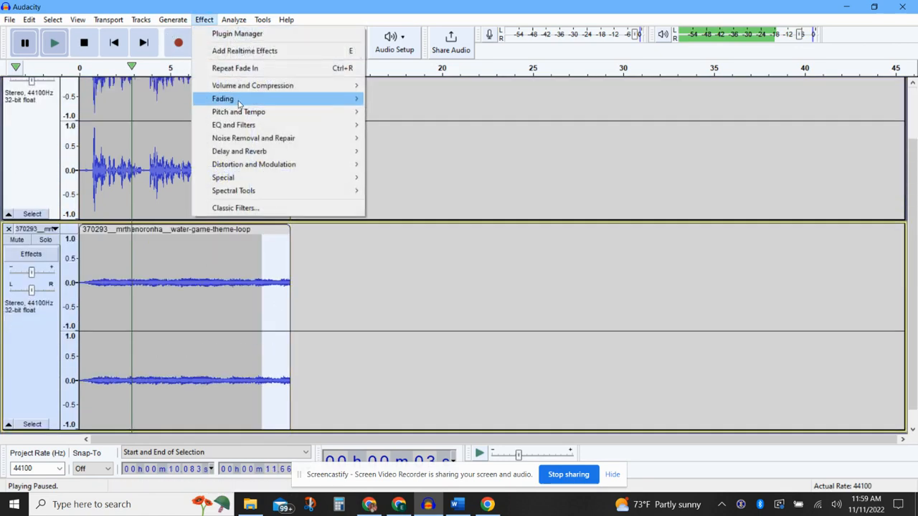
{"action": "mouse_move", "coordinate": [278, 101]}
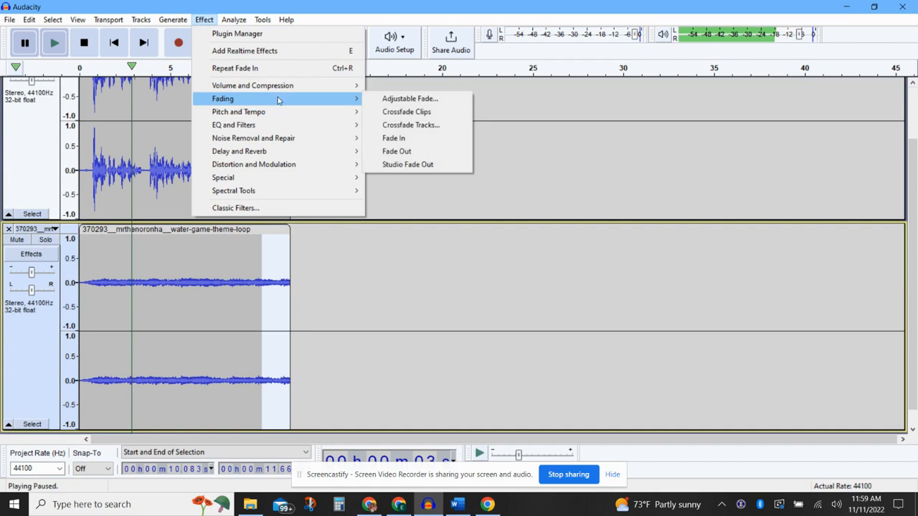
{"action": "left_click", "coordinate": [405, 151]}
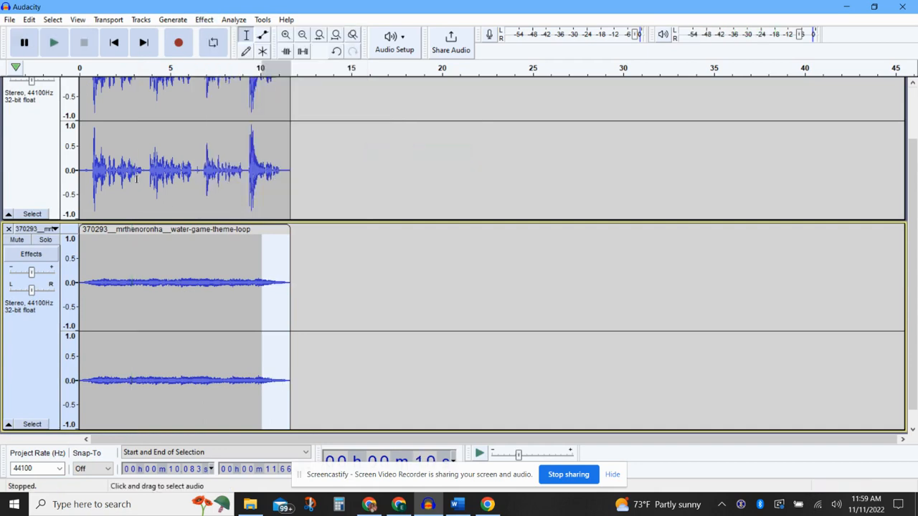
{"action": "left_click", "coordinate": [80, 140]}
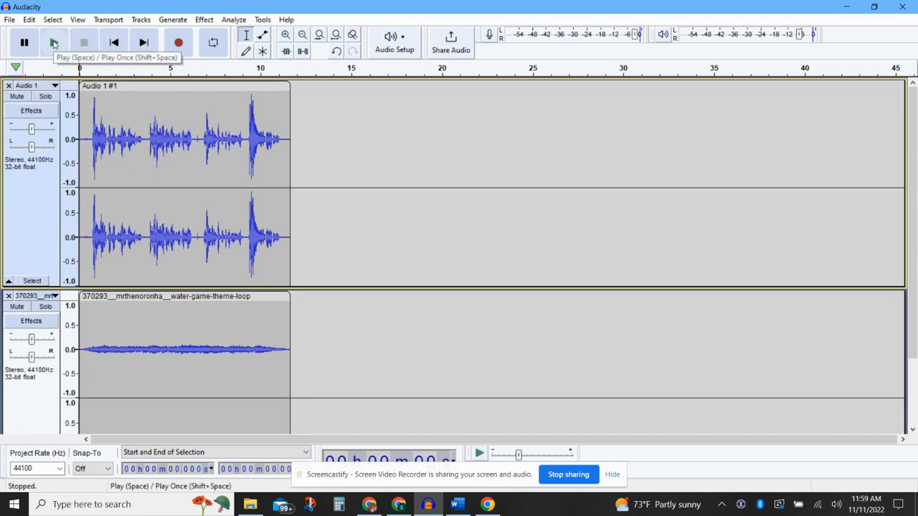
{"action": "left_click", "coordinate": [53, 45]}
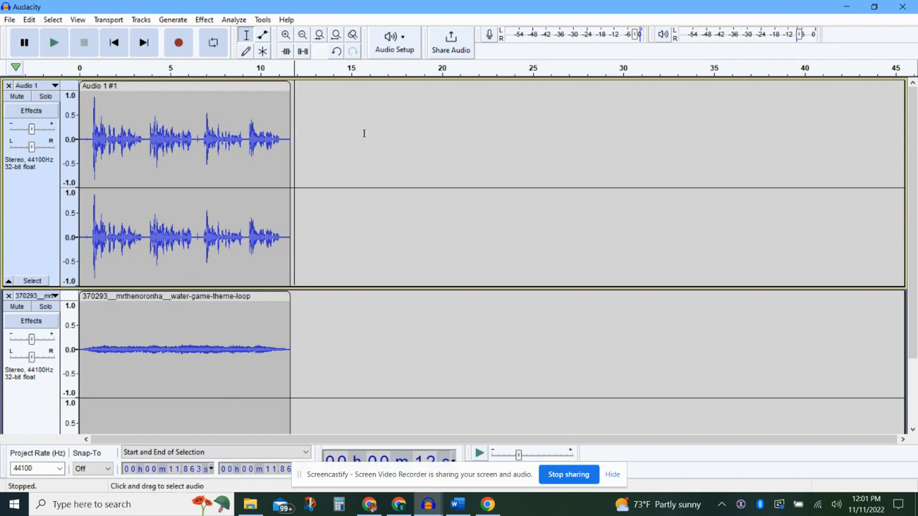
Step: Paste the second voice clip after the first one and move it flush against the first clip's end at about 11.7 seconds
{"action": "right_click", "coordinate": [405, 153]}
{"action": "left_click", "coordinate": [430, 161]}
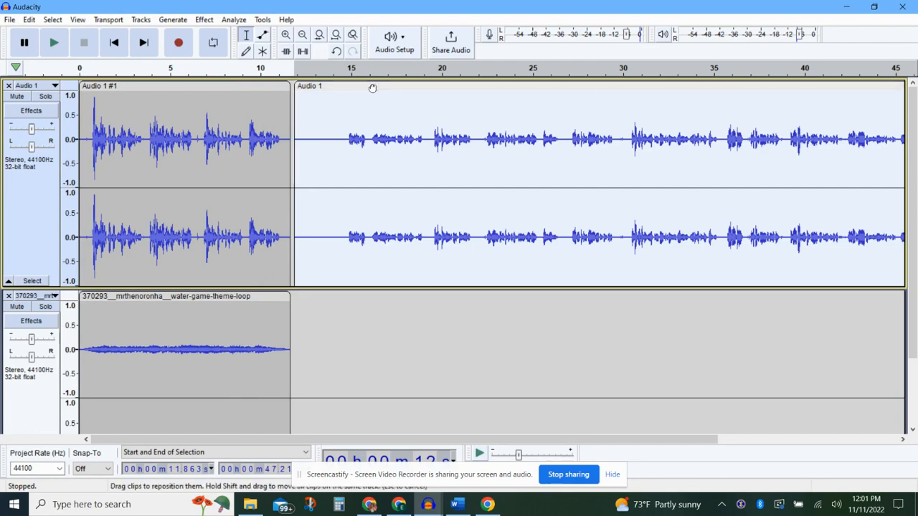
{"action": "left_click_drag", "start_coordinate": [372, 87], "coordinate": [368, 88]}
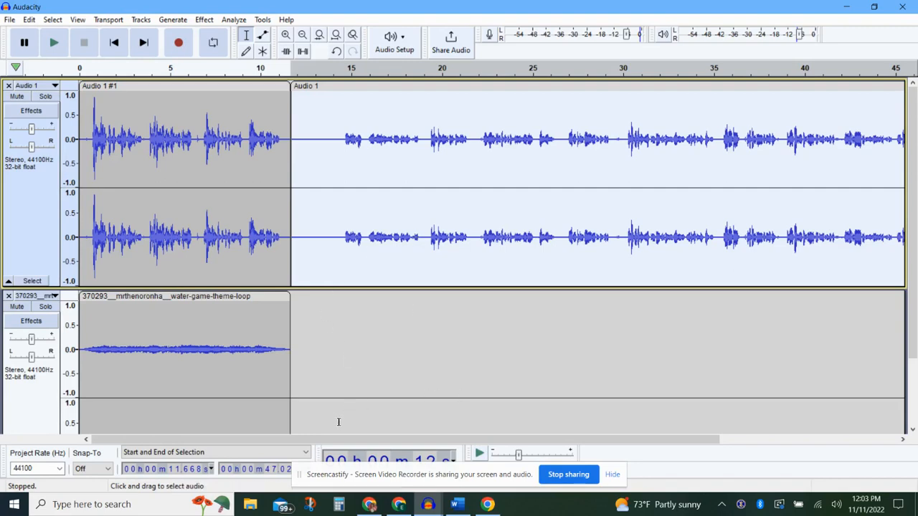
Step: Import the audio file 212177__owlstorm__tap-water-1 from the Audacity folder
{"action": "left_click", "coordinate": [10, 20]}
{"action": "mouse_move", "coordinate": [29, 20]}
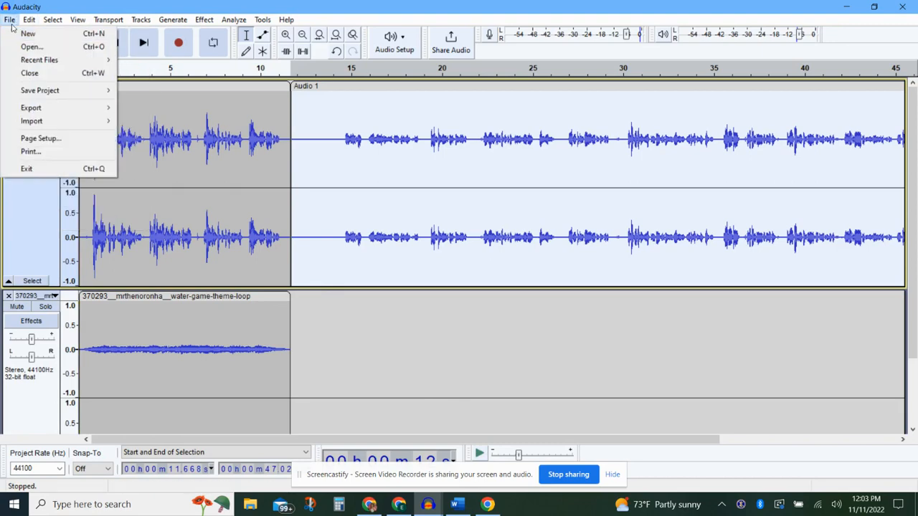
{"action": "mouse_move", "coordinate": [40, 123]}
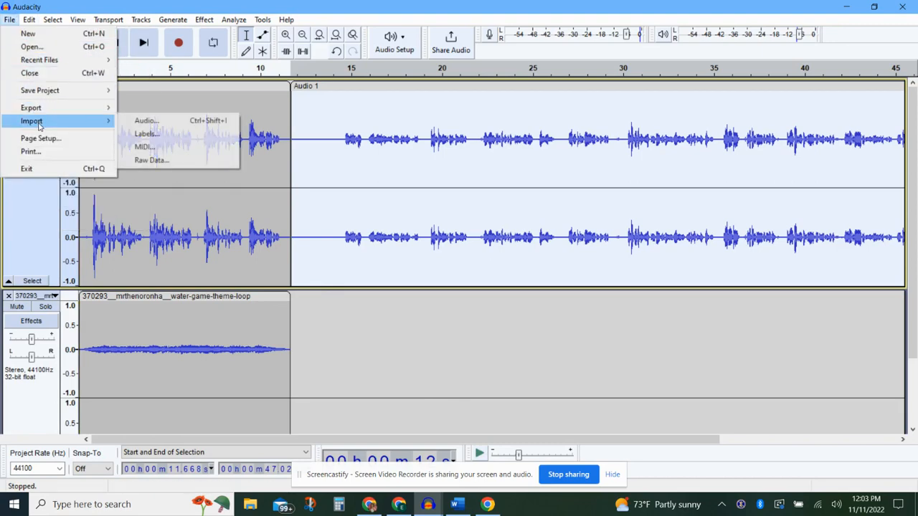
{"action": "left_click", "coordinate": [144, 120]}
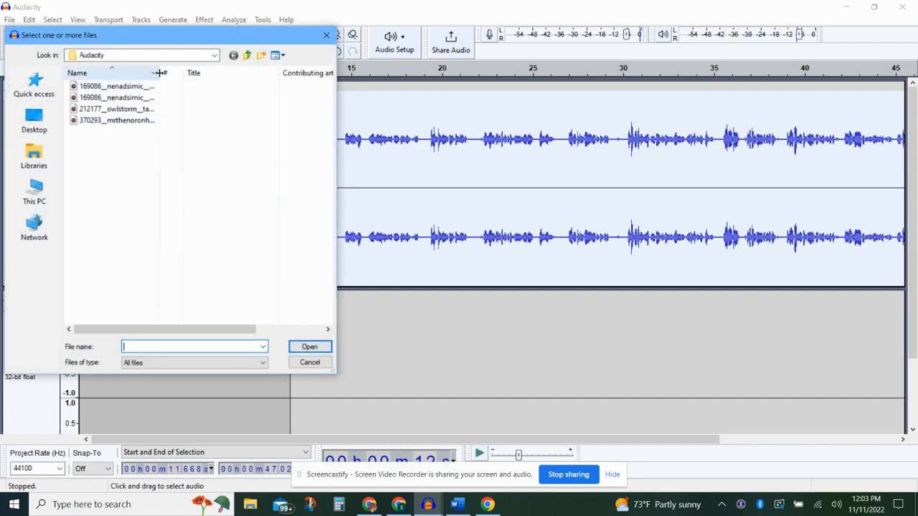
{"action": "left_click_drag", "start_coordinate": [159, 73], "coordinate": [228, 73]}
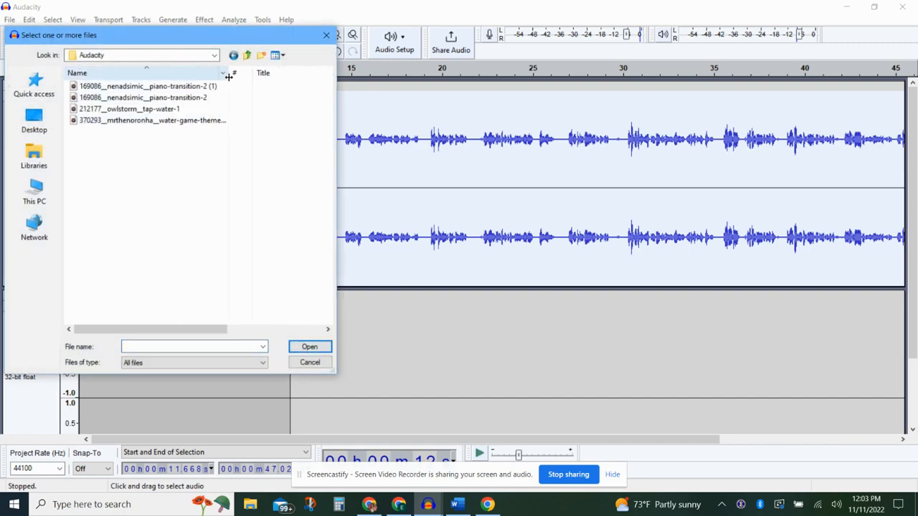
{"action": "left_click", "coordinate": [161, 110]}
{"action": "double_click", "coordinate": [161, 109]}
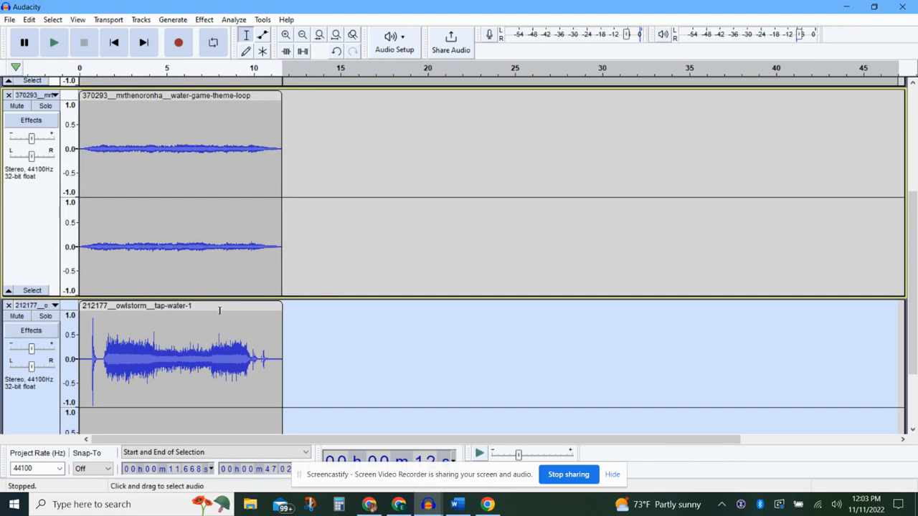
Step: Move the tap-water clip into the music track, starting at about 11.9 seconds just after the music, and remove its emptied track
{"action": "scroll", "coordinate": [220, 310], "scroll_direction": "down", "scroll_amount": 2}
{"action": "left_click_drag", "start_coordinate": [266, 231], "coordinate": [458, 49]}
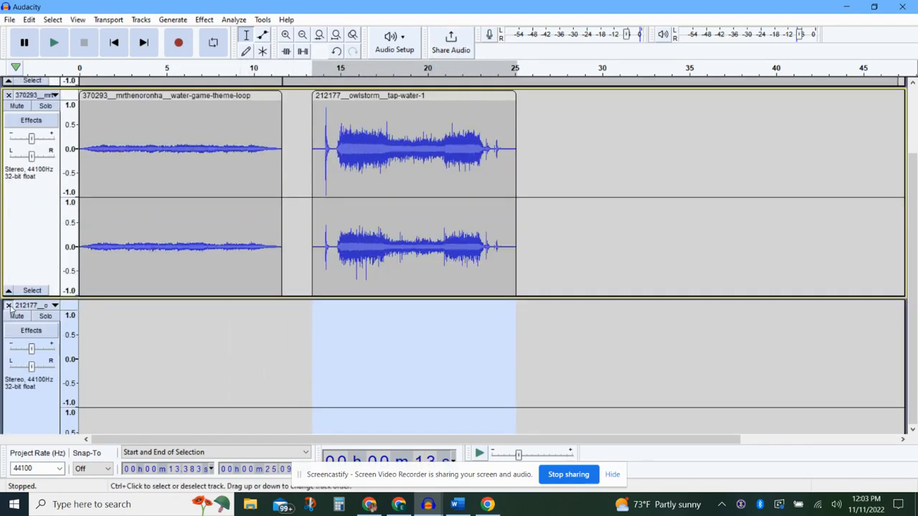
{"action": "left_click", "coordinate": [9, 307]}
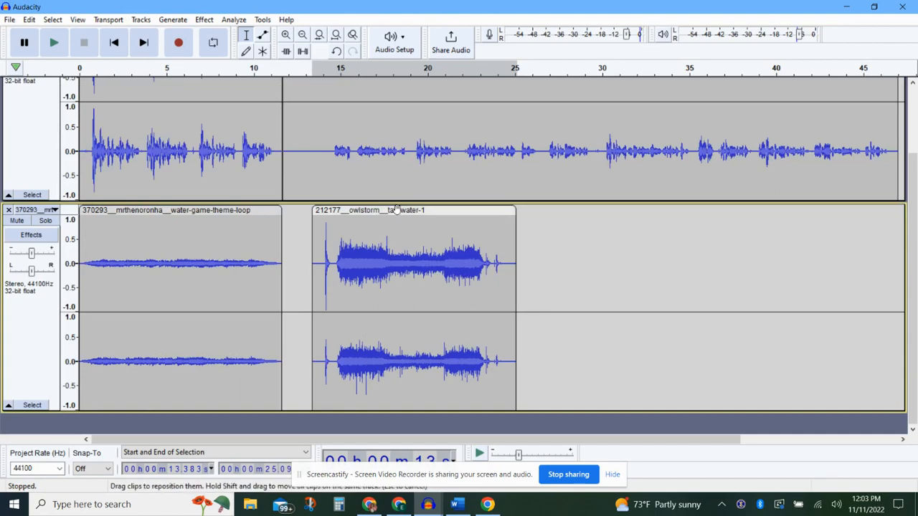
{"action": "left_click_drag", "start_coordinate": [395, 213], "coordinate": [372, 208]}
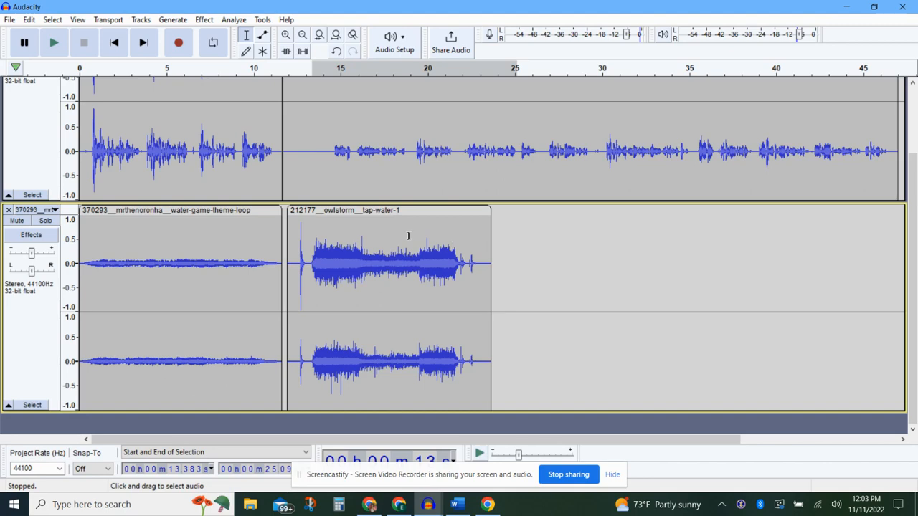
Step: Trim the tap-water clip's end to about 17.6 seconds and move the second voice clip to start at about 15.8 seconds
{"action": "left_click", "coordinate": [384, 243]}
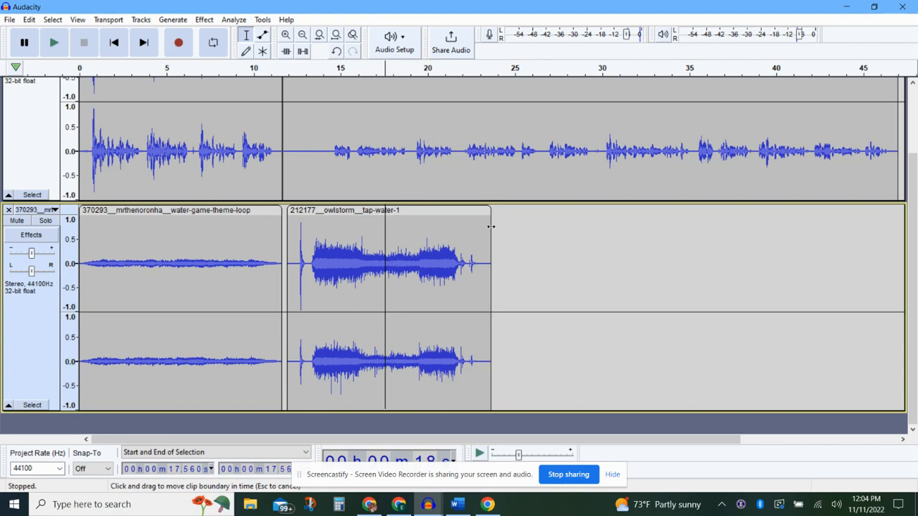
{"action": "left_click_drag", "start_coordinate": [491, 227], "coordinate": [386, 236]}
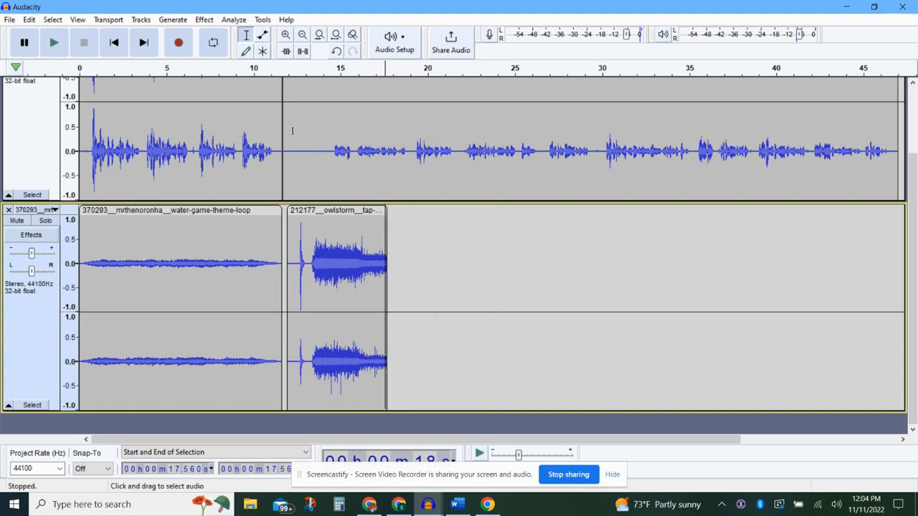
{"action": "scroll", "coordinate": [386, 151], "scroll_direction": "up", "scroll_amount": 3}
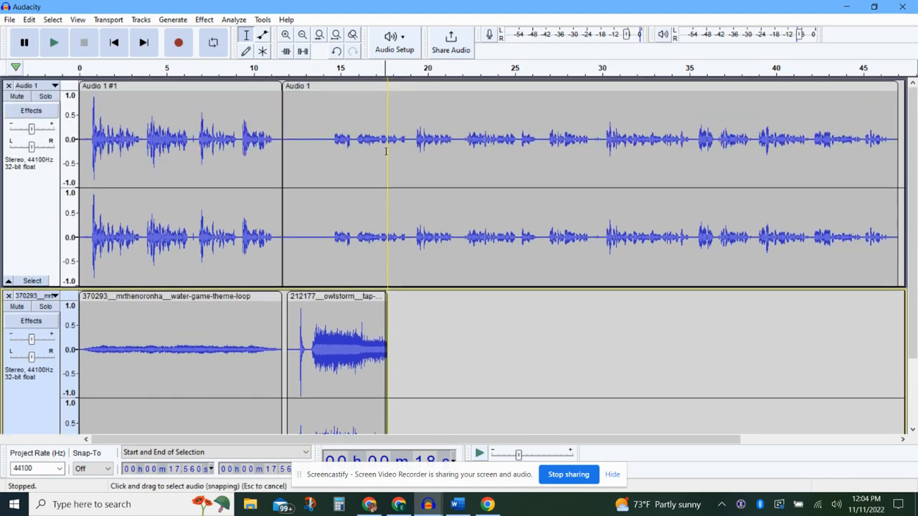
{"action": "left_click_drag", "start_coordinate": [428, 93], "coordinate": [486, 100]}
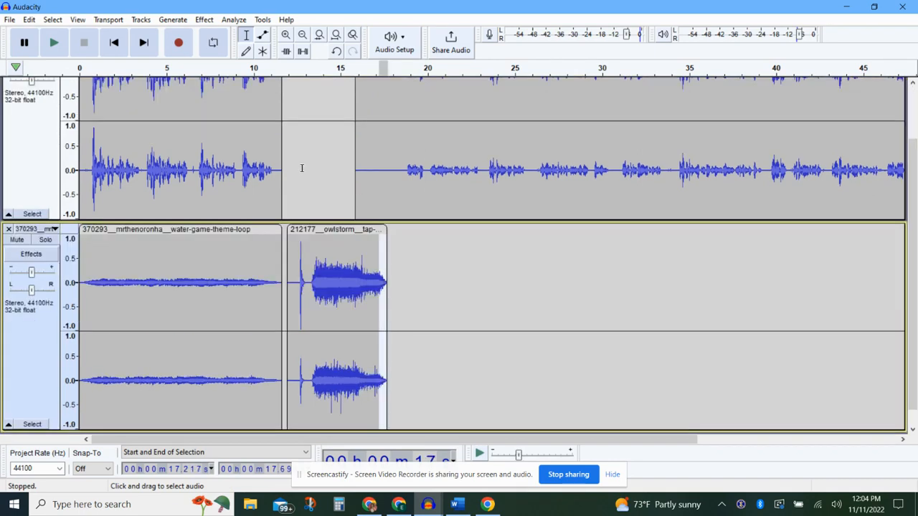
Step: Play the mix from about 11.4 to 27 seconds to hear the tap-water transition, and stop playback
{"action": "left_click", "coordinate": [276, 142]}
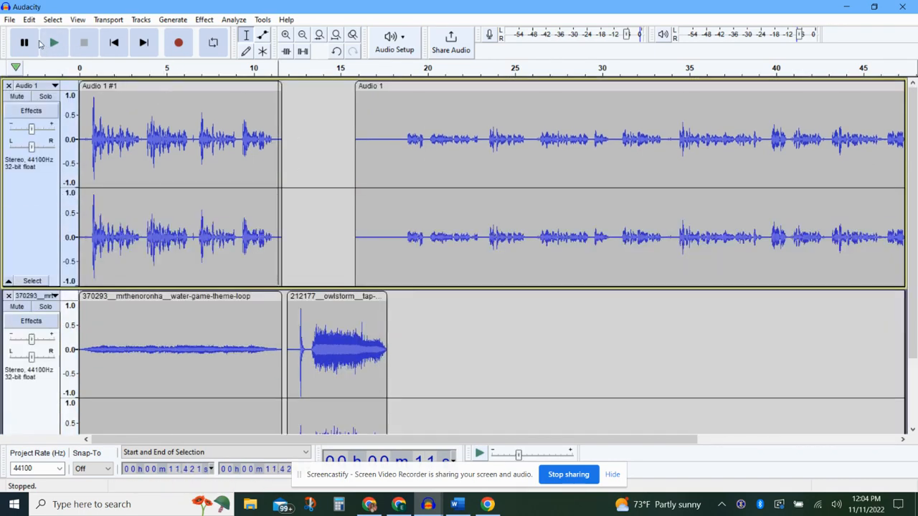
{"action": "left_click", "coordinate": [60, 44]}
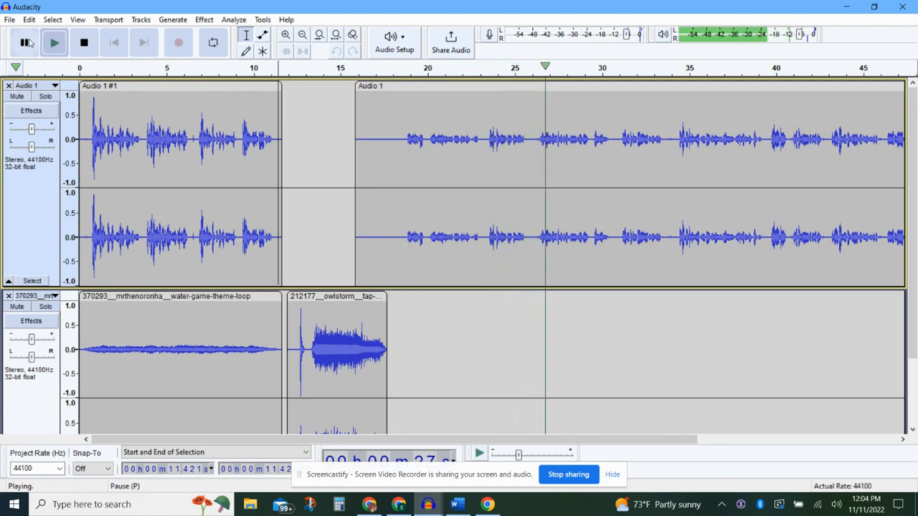
{"action": "left_click", "coordinate": [26, 43]}
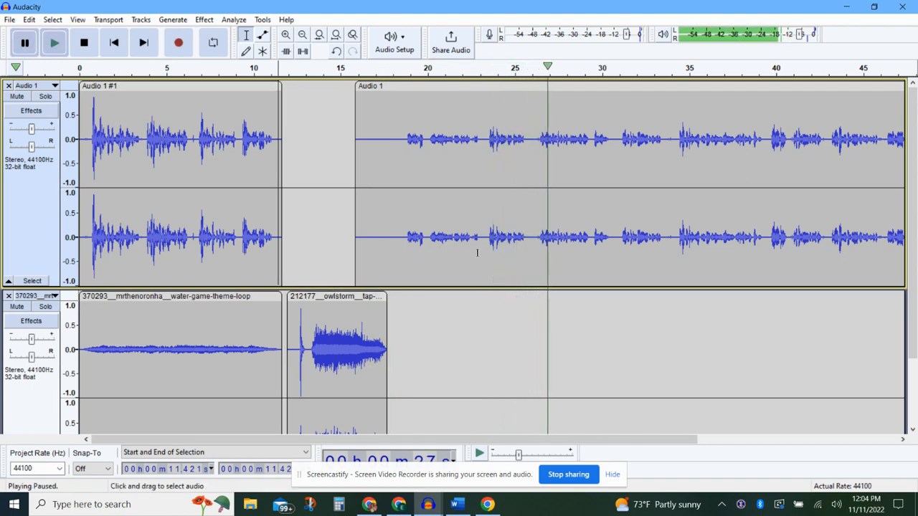
{"action": "scroll", "coordinate": [351, 297], "scroll_direction": "down", "scroll_amount": 2}
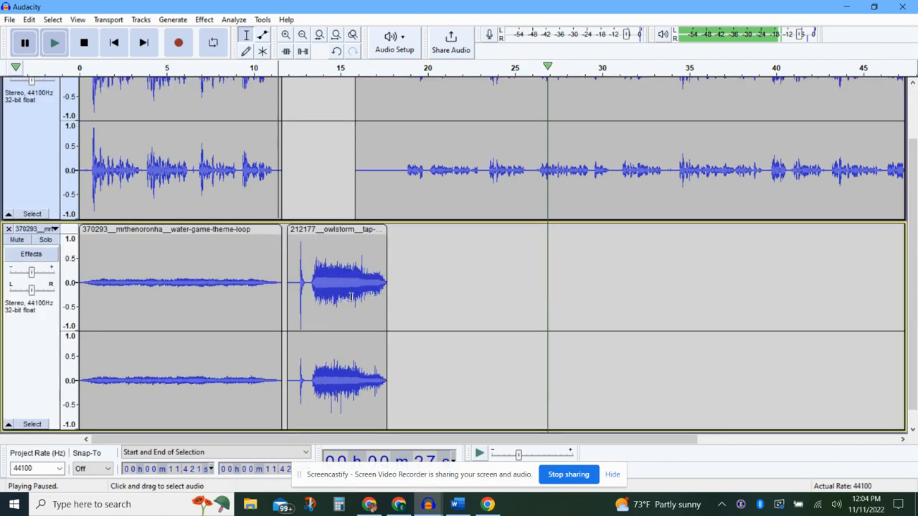
{"action": "left_click", "coordinate": [442, 274]}
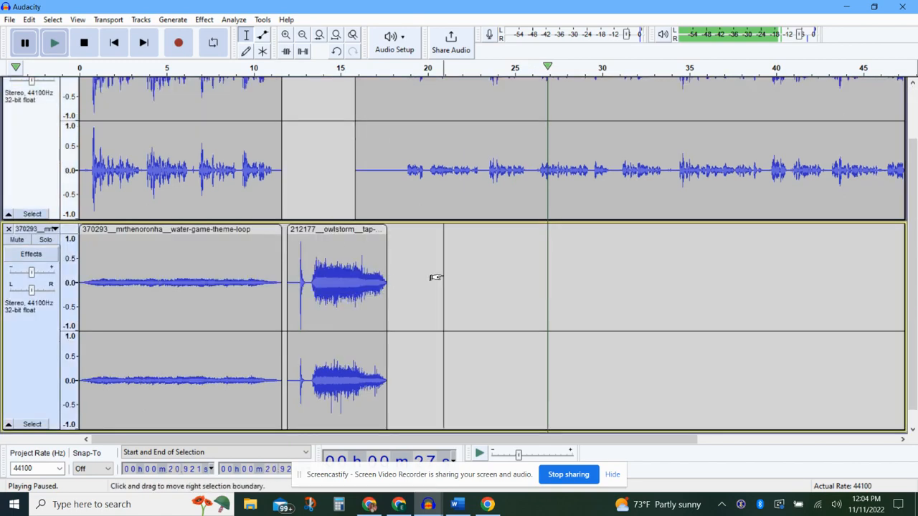
{"action": "left_click", "coordinate": [85, 42]}
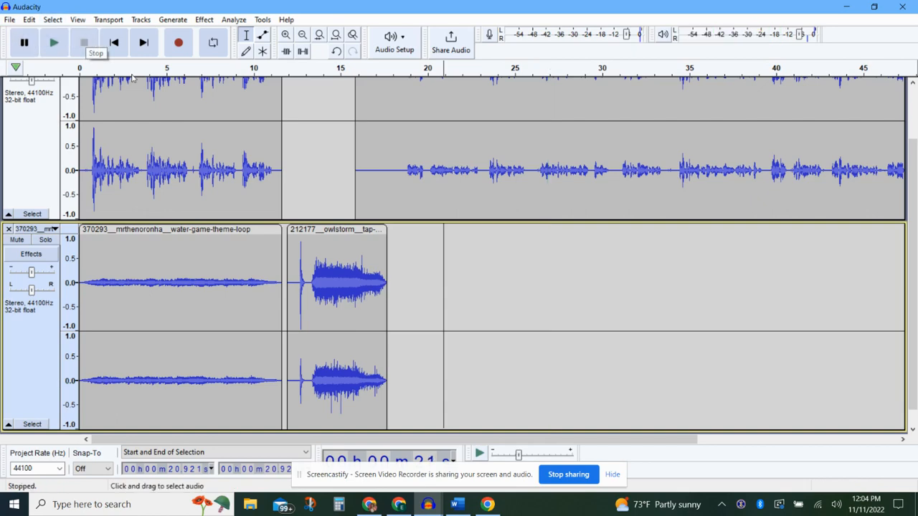
Step: Preview and apply Loudness Normalization to the tap-water clip, with perceived loudness at -18.0 LUFS
{"action": "left_click", "coordinate": [340, 228]}
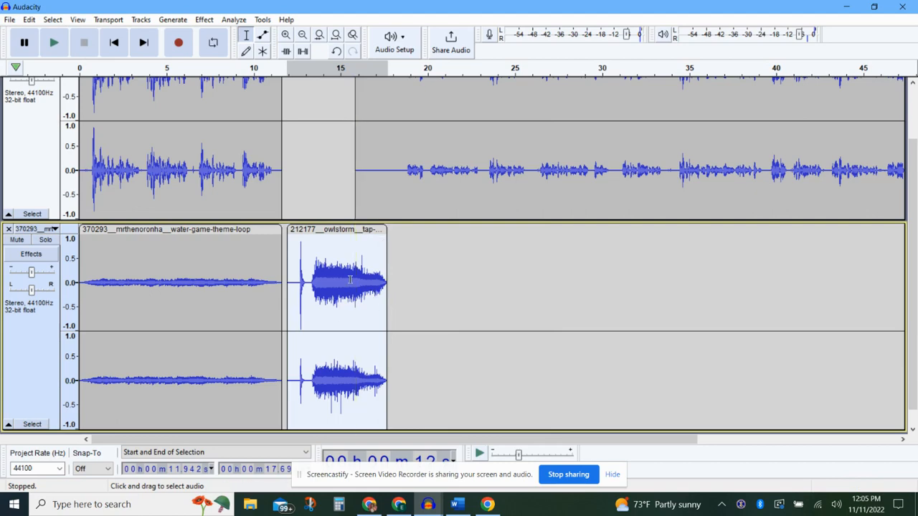
{"action": "left_click", "coordinate": [205, 20]}
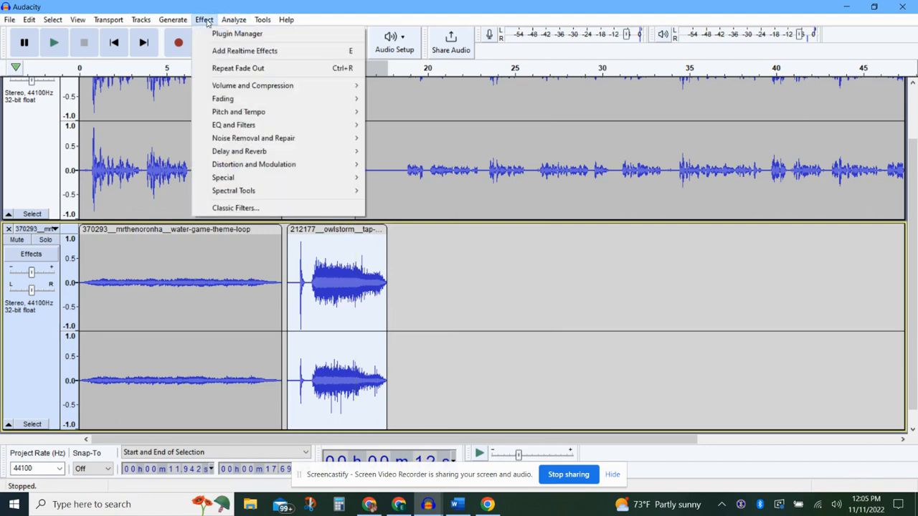
{"action": "mouse_move", "coordinate": [251, 90]}
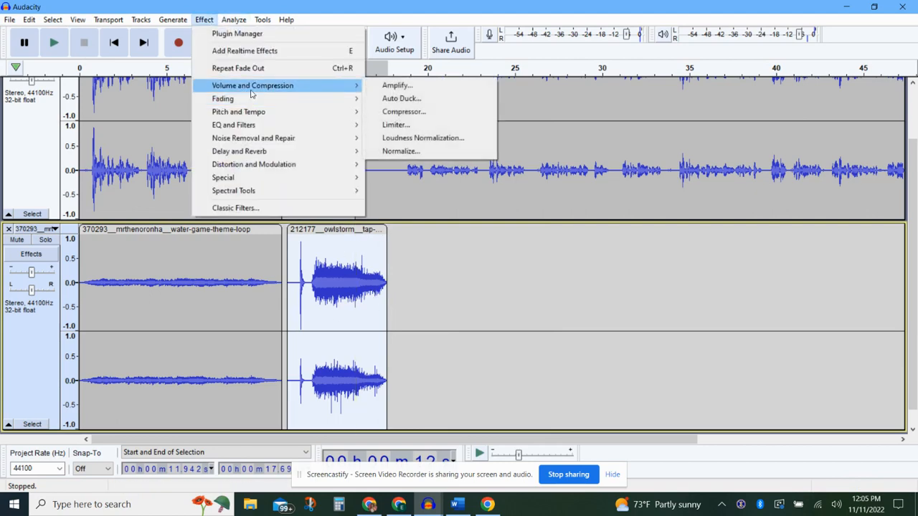
{"action": "left_click", "coordinate": [438, 138]}
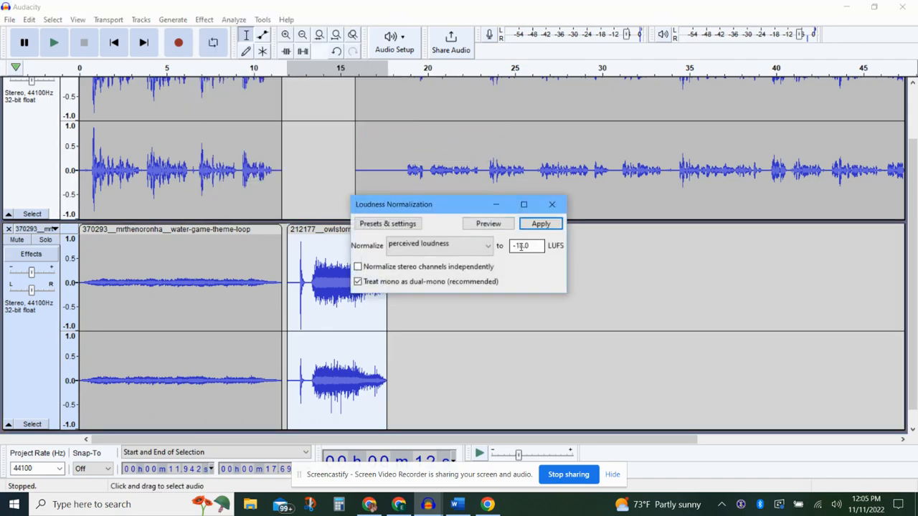
{"action": "left_click", "coordinate": [507, 228]}
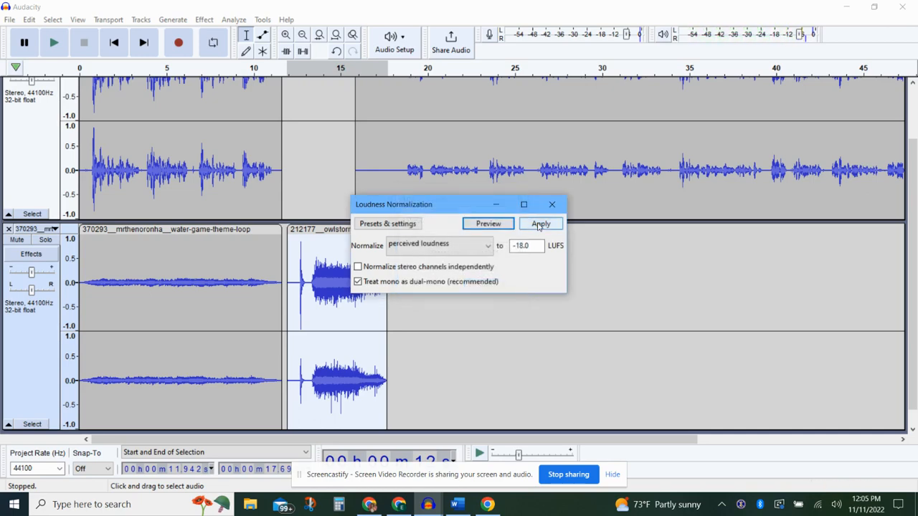
{"action": "left_click", "coordinate": [537, 223]}
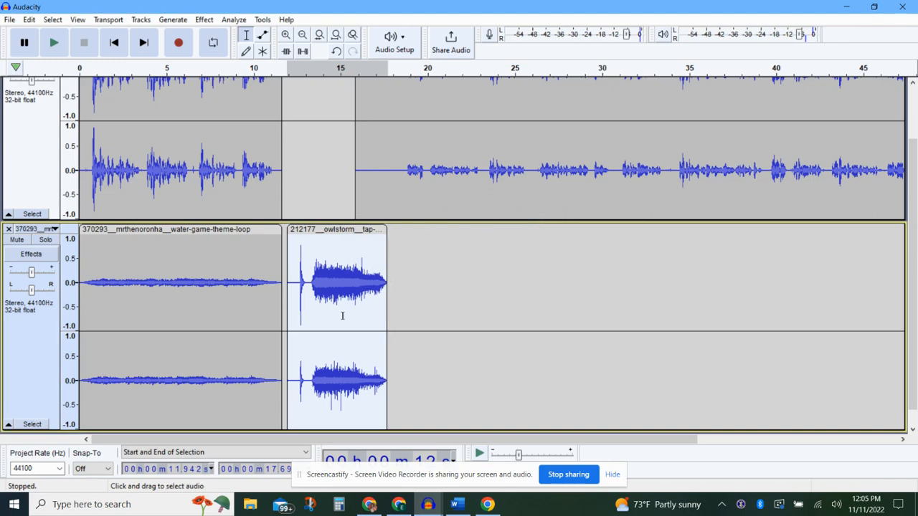
{"action": "scroll", "coordinate": [614, 285], "scroll_direction": "right", "scroll_amount": 4}
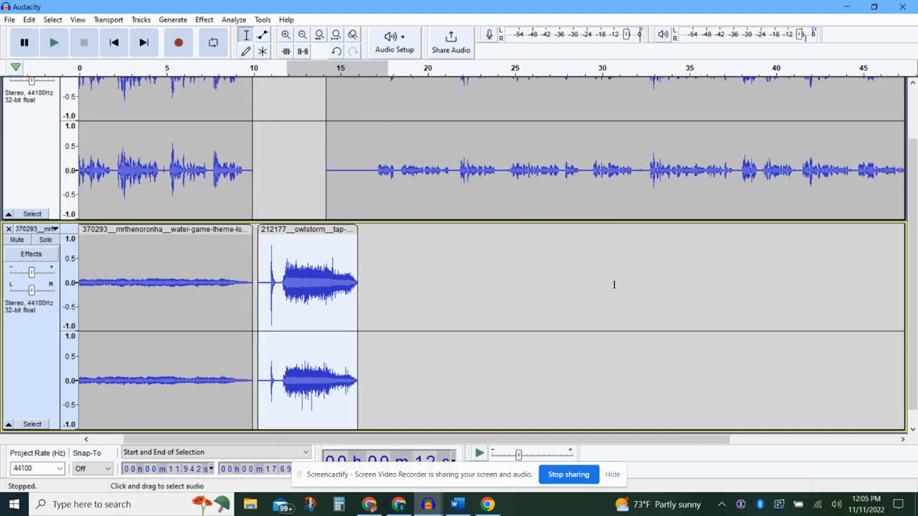
Step: Switch to the open Water Podcast project and bring its full sequence of clips into view
{"action": "scroll", "coordinate": [614, 285], "scroll_direction": "left", "scroll_amount": 3}
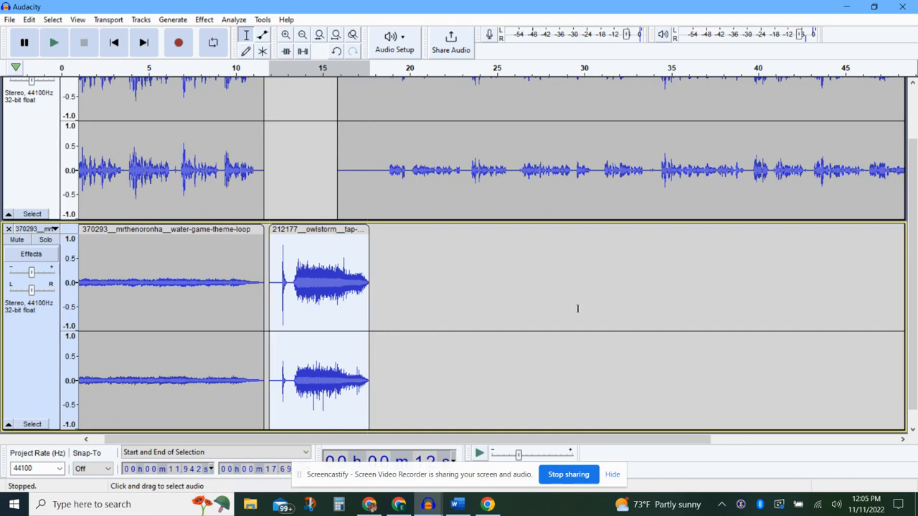
{"action": "scroll", "coordinate": [577, 308], "scroll_direction": "right", "scroll_amount": 5}
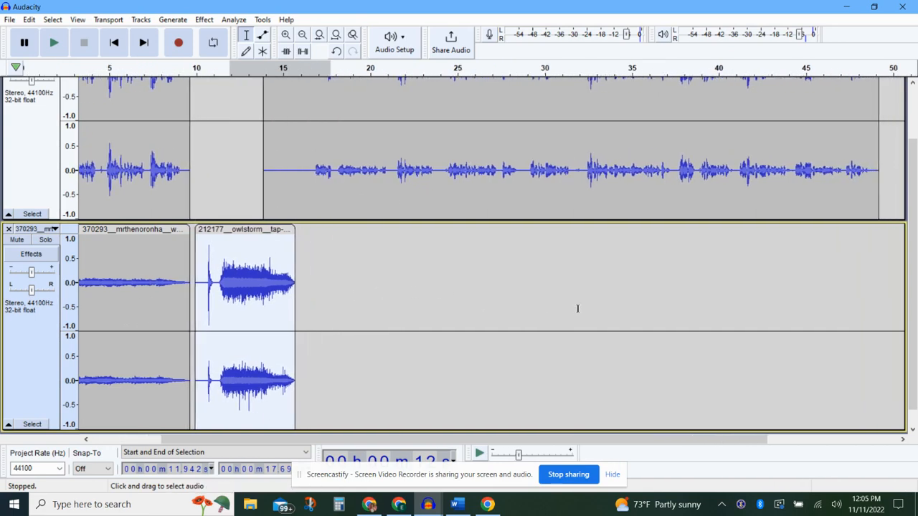
{"action": "mouse_move", "coordinate": [428, 505]}
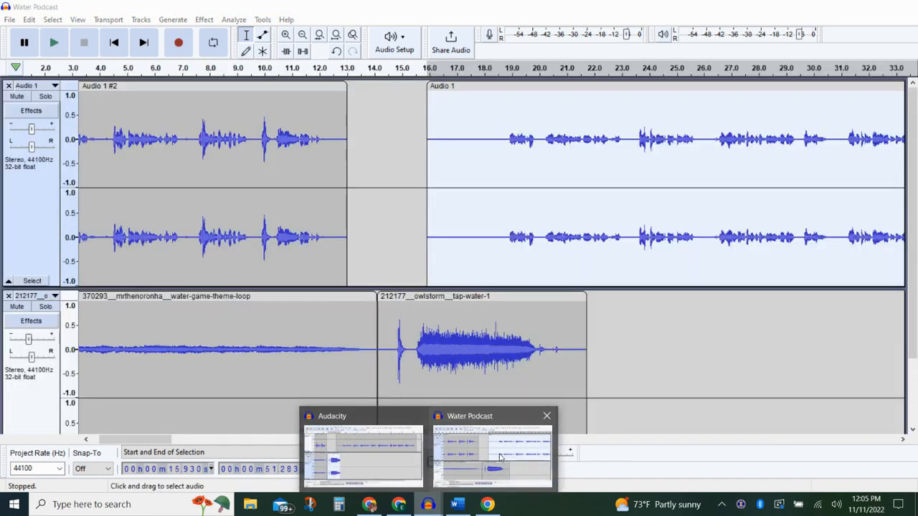
{"action": "left_click", "coordinate": [500, 458]}
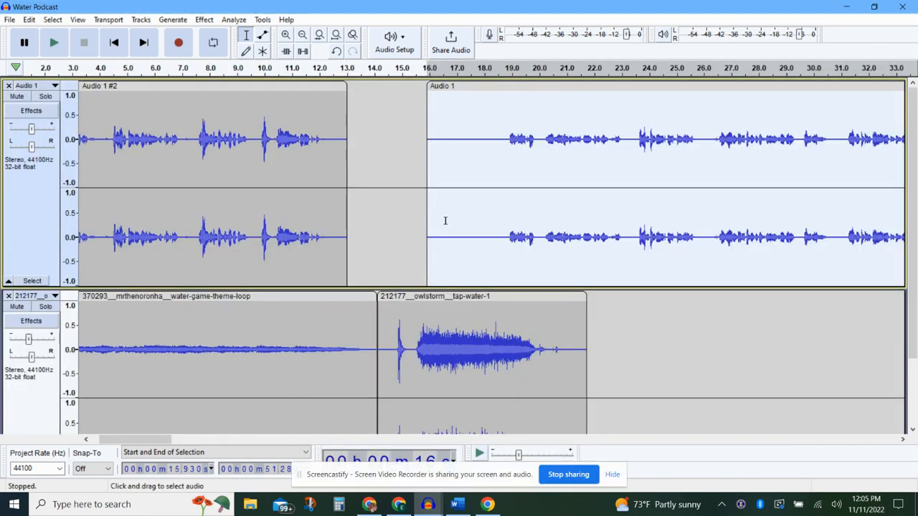
{"action": "scroll", "coordinate": [446, 221], "scroll_direction": "down", "scroll_amount": 3}
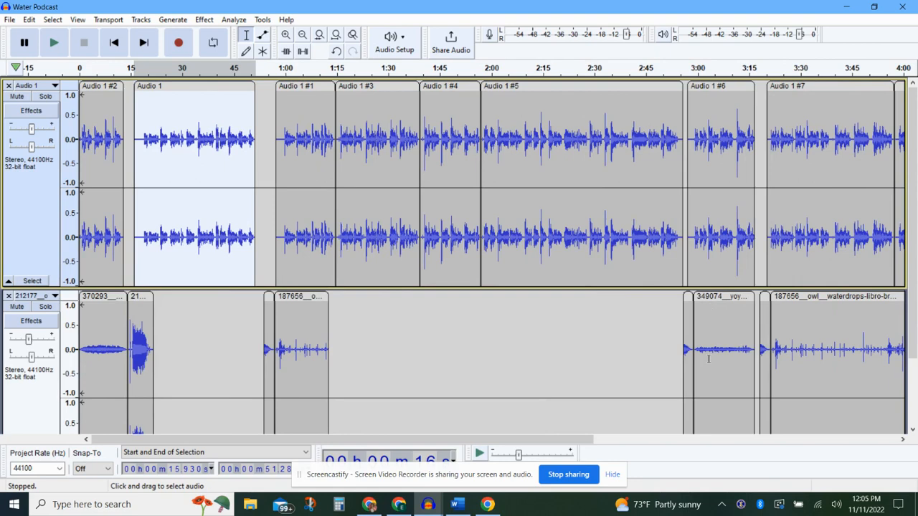
Step: Play the podcast from about 2:52.6, through the transition into the next voice clip, and pause at about 3:03
{"action": "left_click", "coordinate": [687, 351]}
{"action": "scroll", "coordinate": [679, 352], "scroll_direction": "down", "scroll_amount": 3}
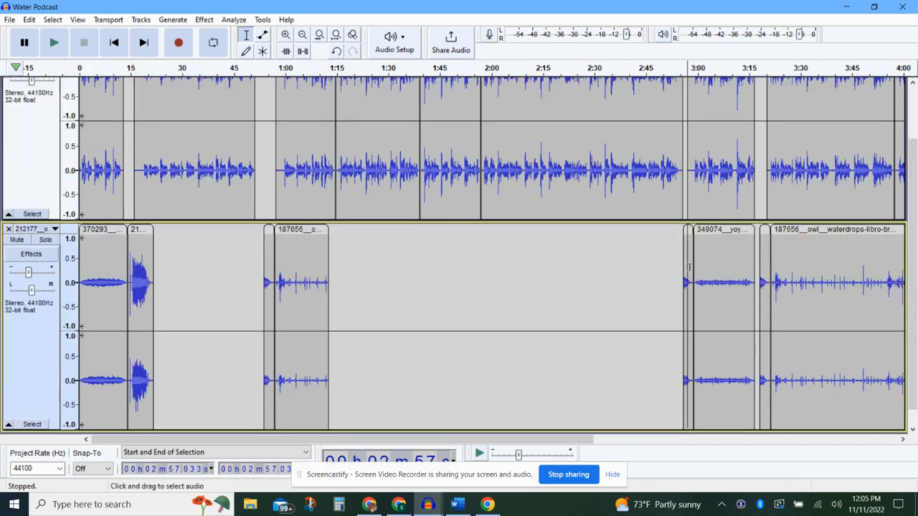
{"action": "left_click", "coordinate": [672, 208]}
{"action": "scroll", "coordinate": [667, 207], "scroll_direction": "up", "scroll_amount": 3}
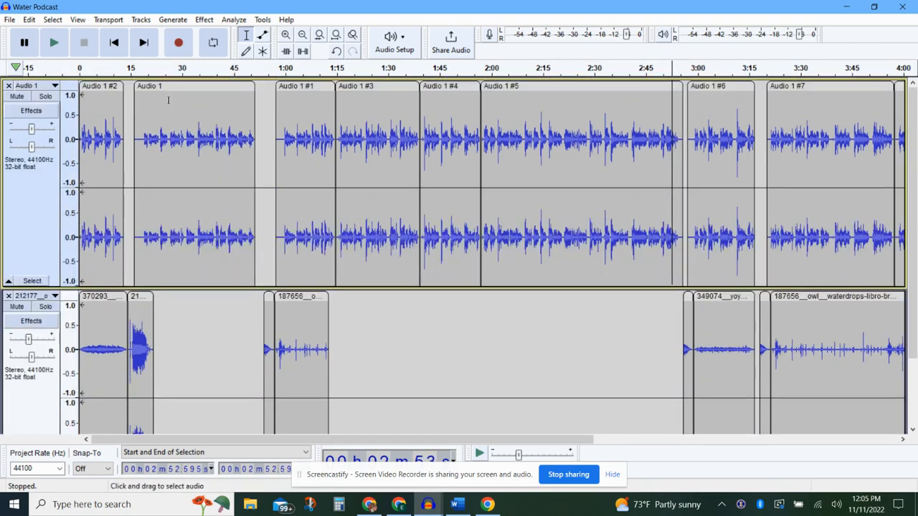
{"action": "left_click", "coordinate": [54, 43]}
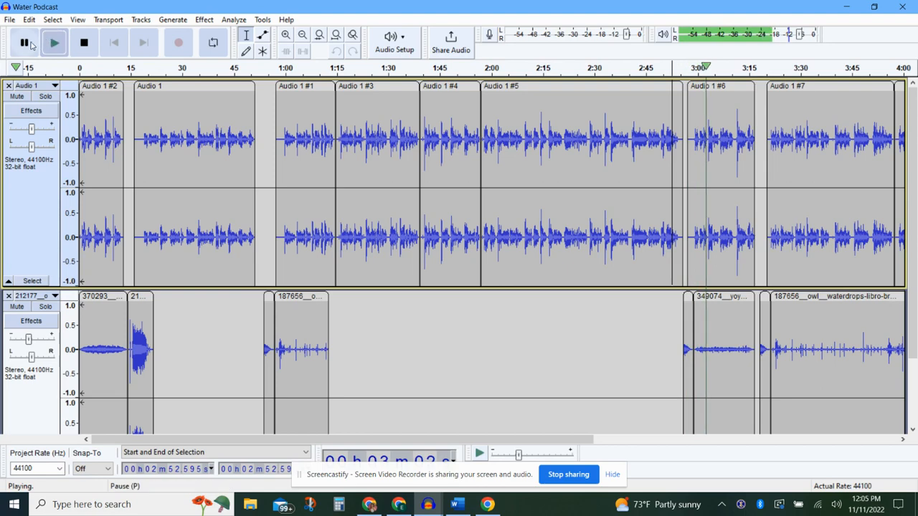
{"action": "left_click", "coordinate": [25, 43]}
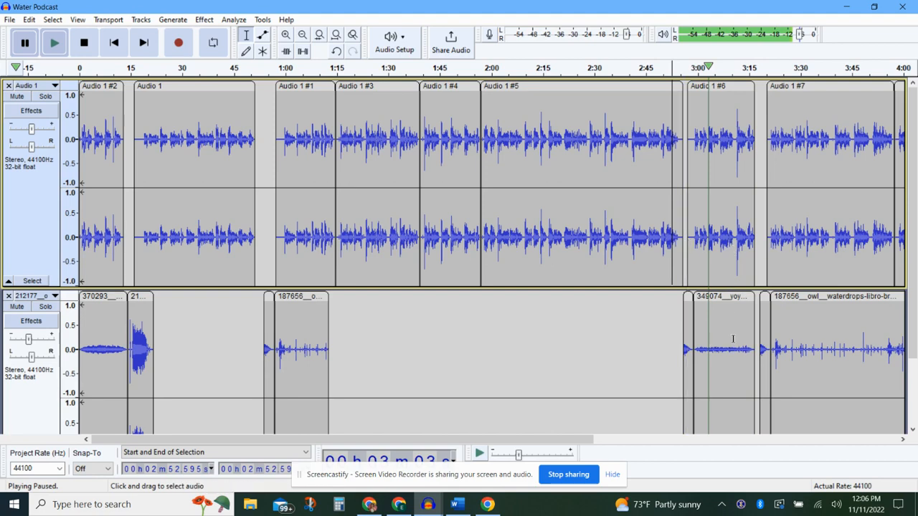
{"action": "scroll", "coordinate": [653, 362], "scroll_direction": "right", "scroll_amount": 5}
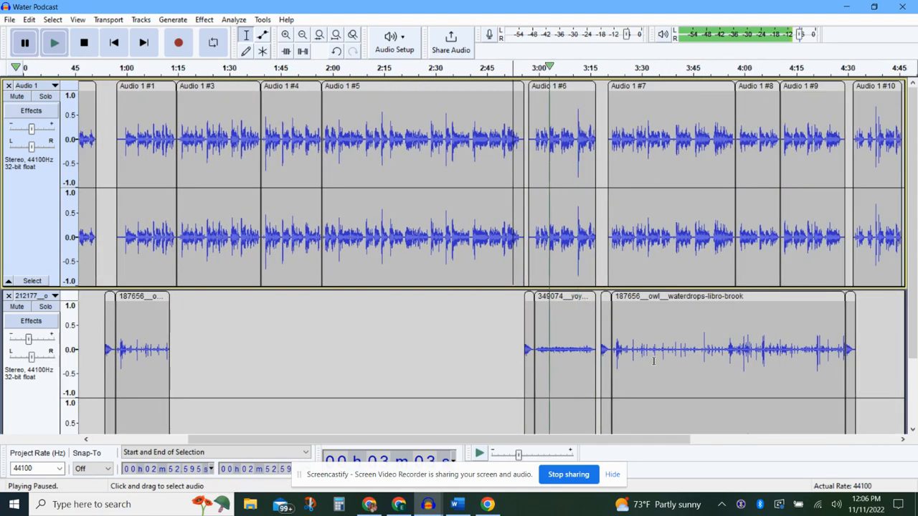
{"action": "scroll", "coordinate": [653, 362], "scroll_direction": "right", "scroll_amount": 10}
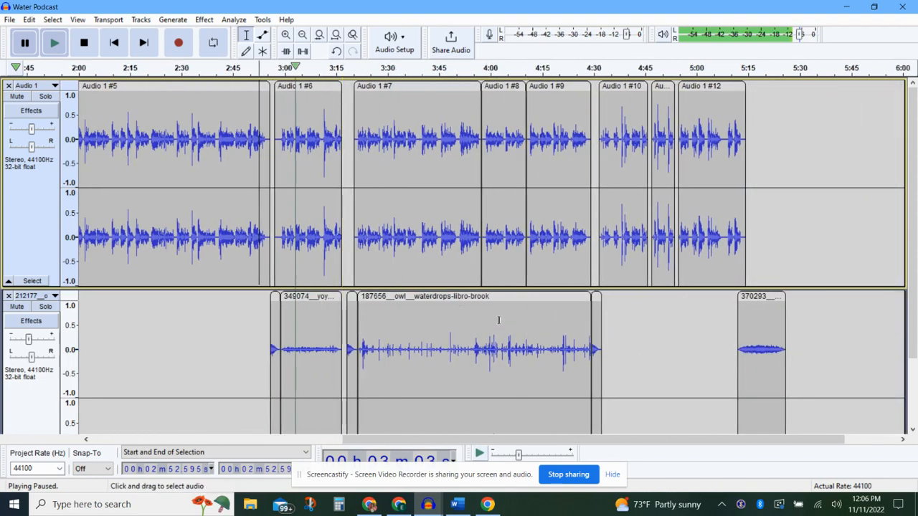
{"action": "scroll", "coordinate": [394, 323], "scroll_direction": "left", "scroll_amount": 10}
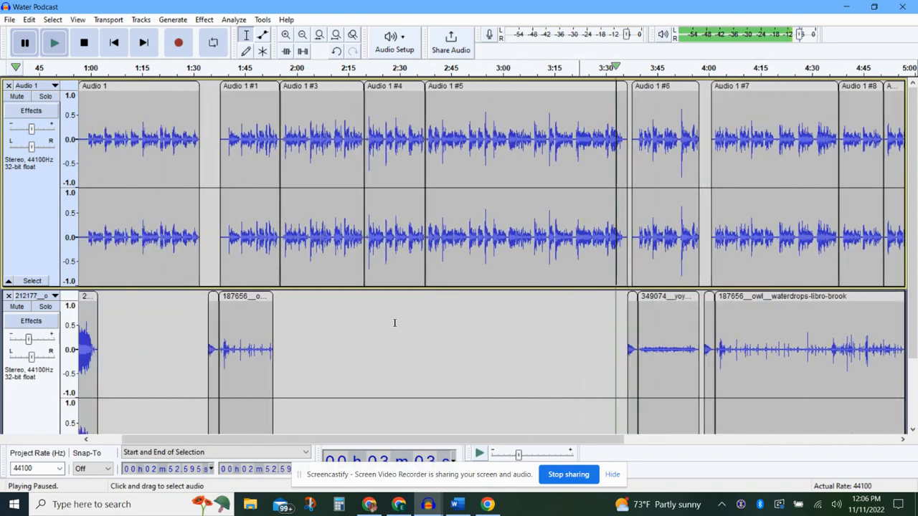
{"action": "scroll", "coordinate": [394, 323], "scroll_direction": "left", "scroll_amount": 1}
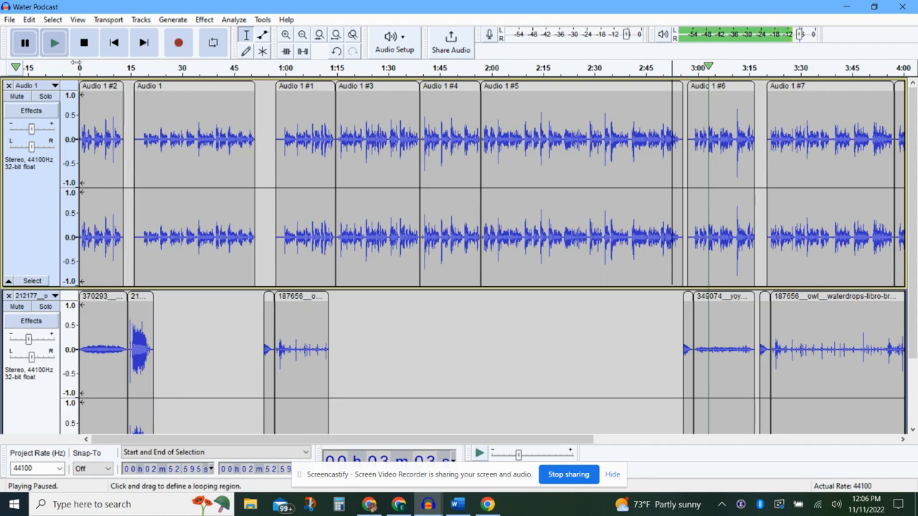
Step: Start exporting the Water Podcast project as an MP3 file
{"action": "left_click", "coordinate": [8, 19]}
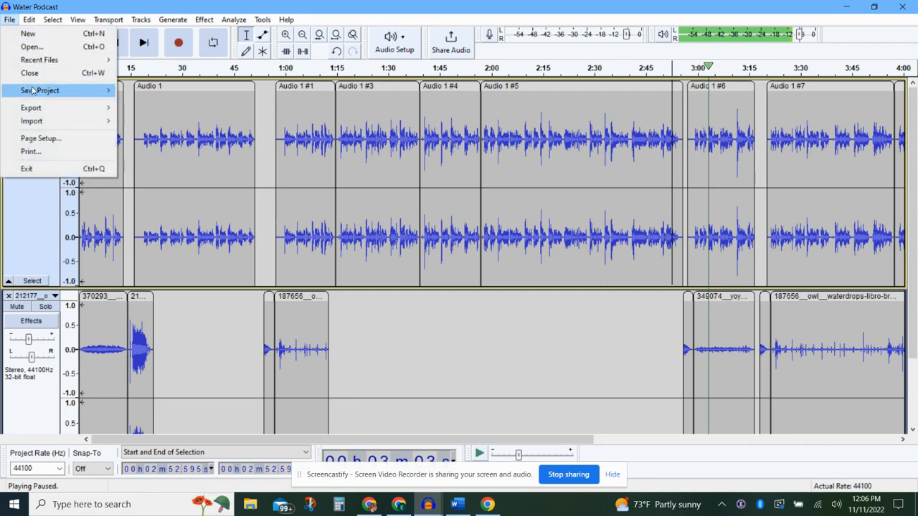
{"action": "mouse_move", "coordinate": [33, 91]}
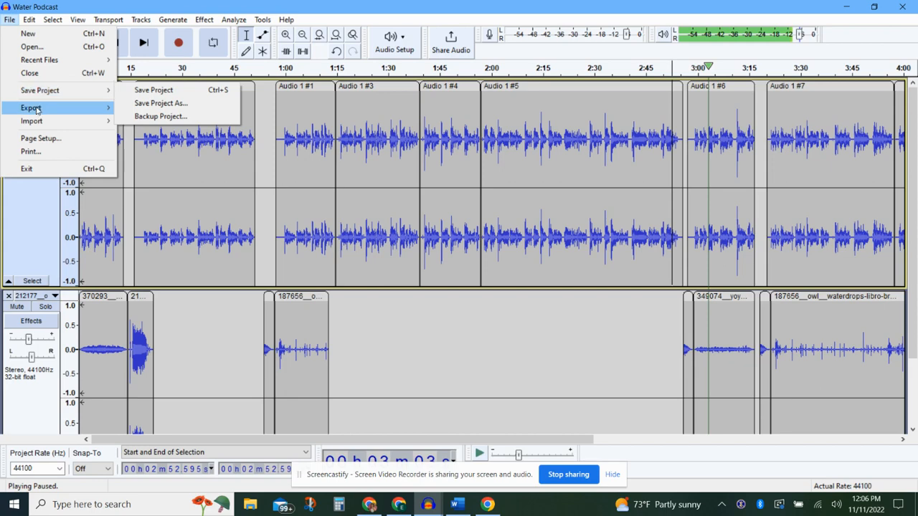
{"action": "mouse_move", "coordinate": [35, 109]}
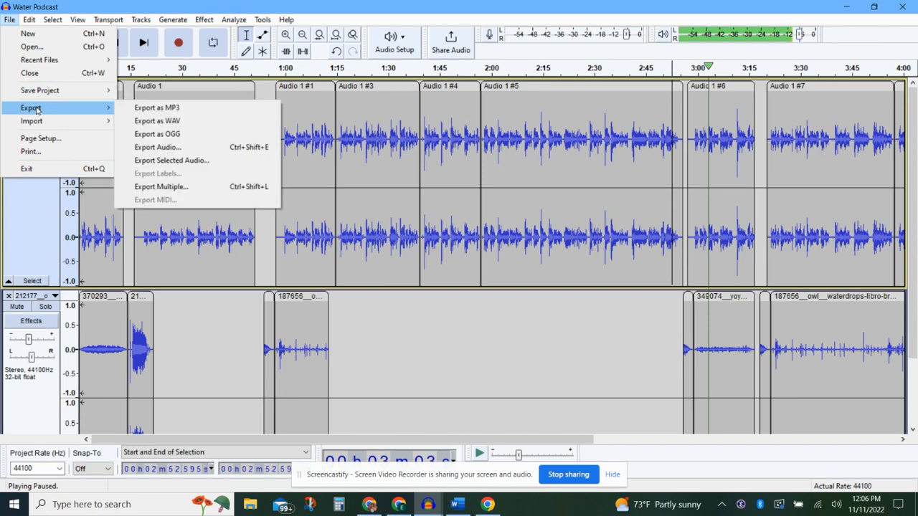
{"action": "left_click", "coordinate": [157, 109]}
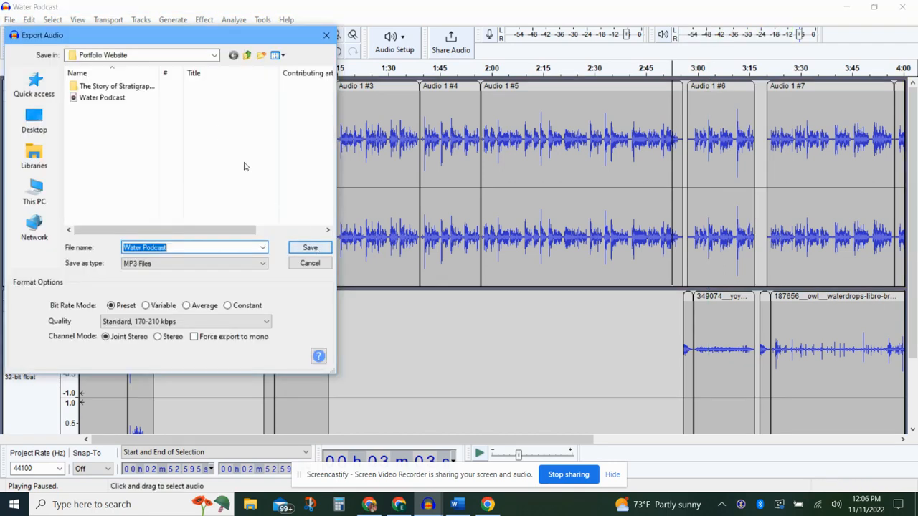